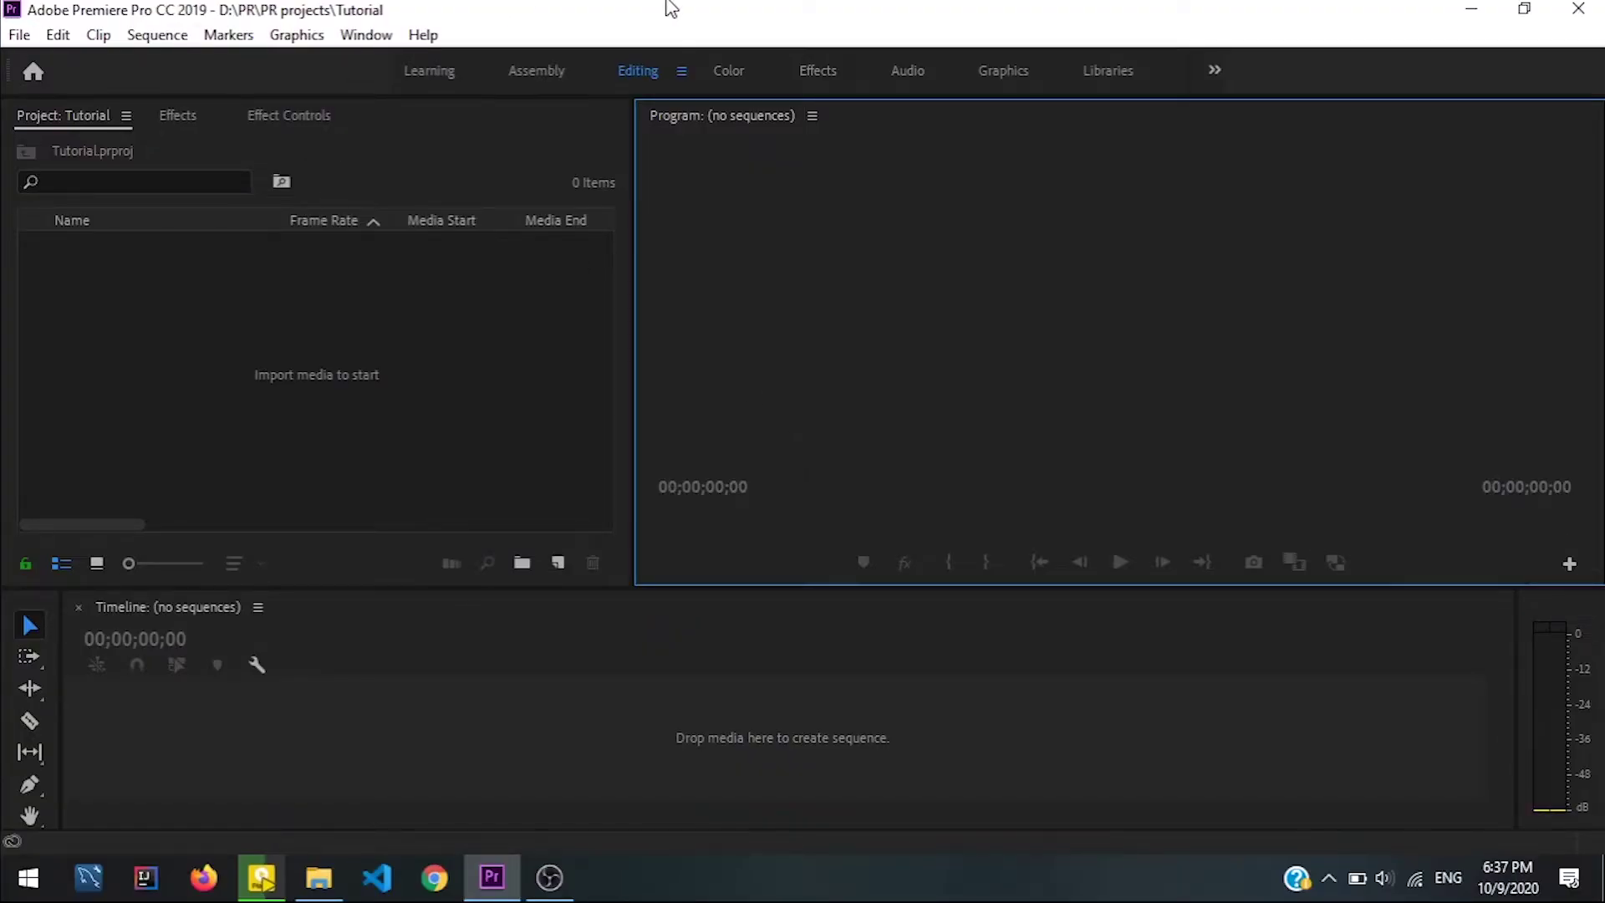
- Import the forest clip into a new Forest_15_3b_Videvo sequence and open the first split piece's context menu
{"action": "left_click_drag", "start_coordinate": [681, 3], "coordinate": [276, 357]}
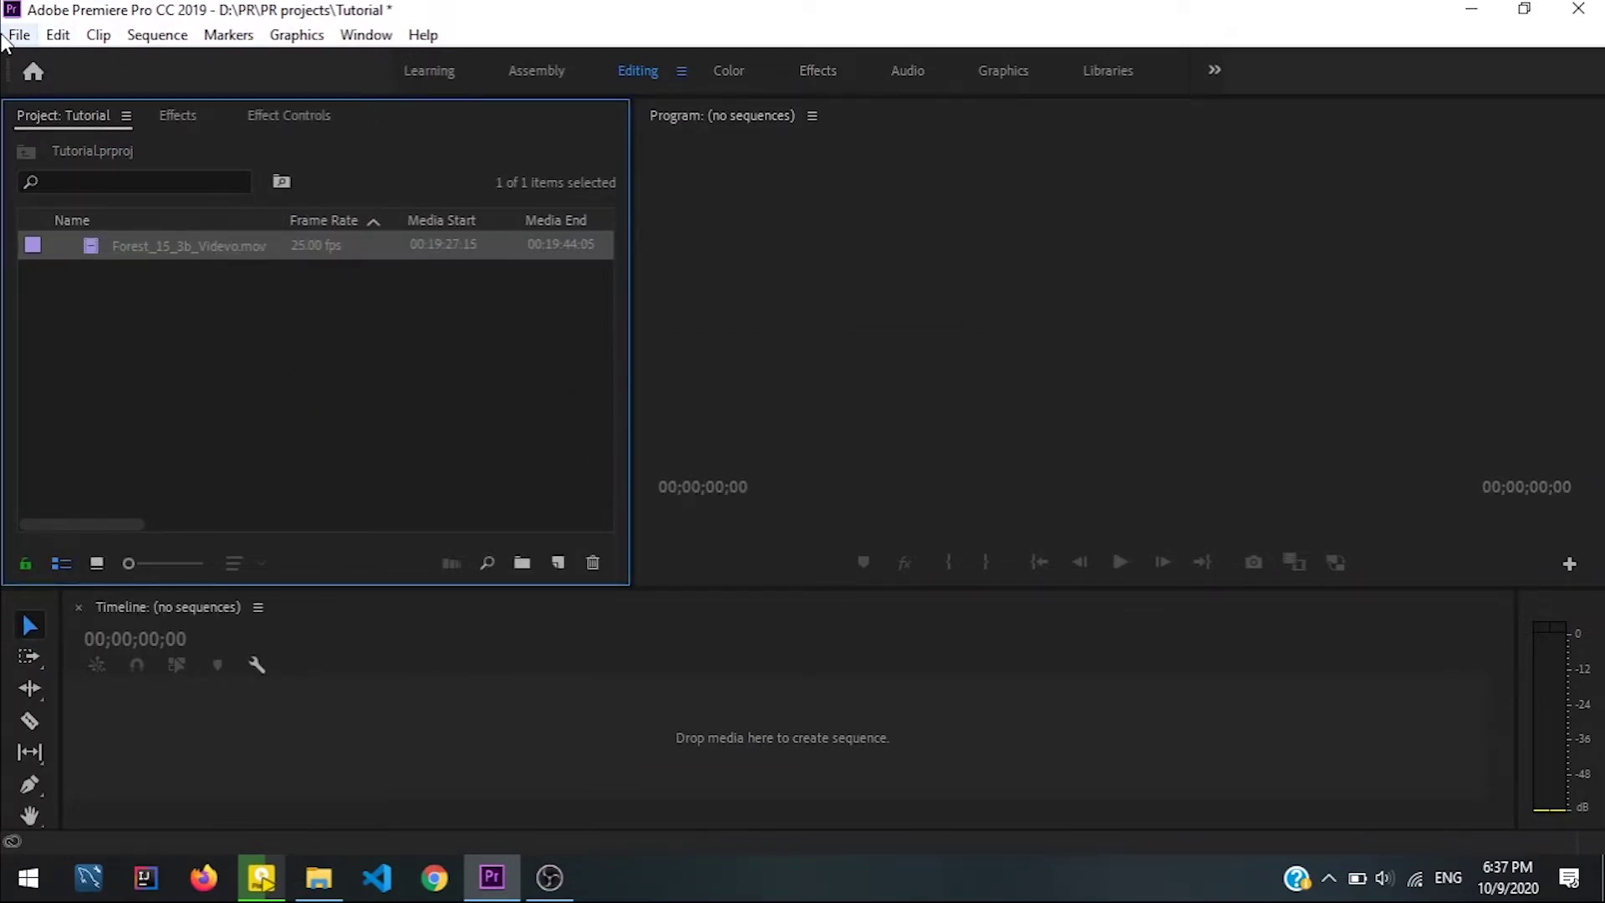
{"action": "left_click_drag", "start_coordinate": [119, 244], "coordinate": [344, 706]}
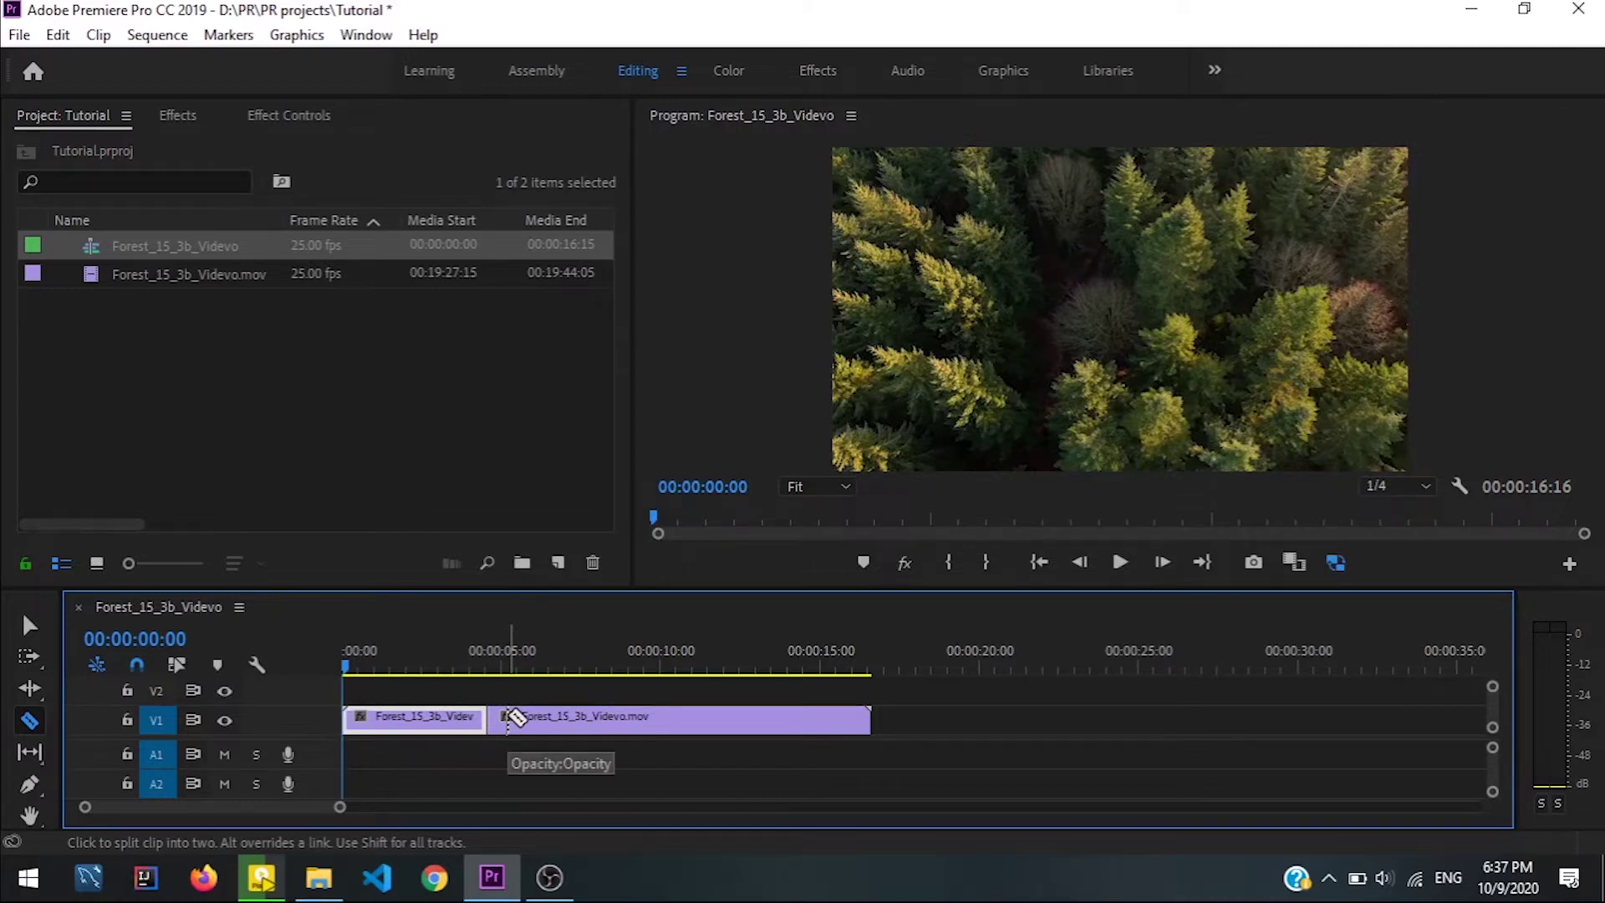
{"action": "key", "text": "v"}
{"action": "left_click", "coordinate": [545, 723]}
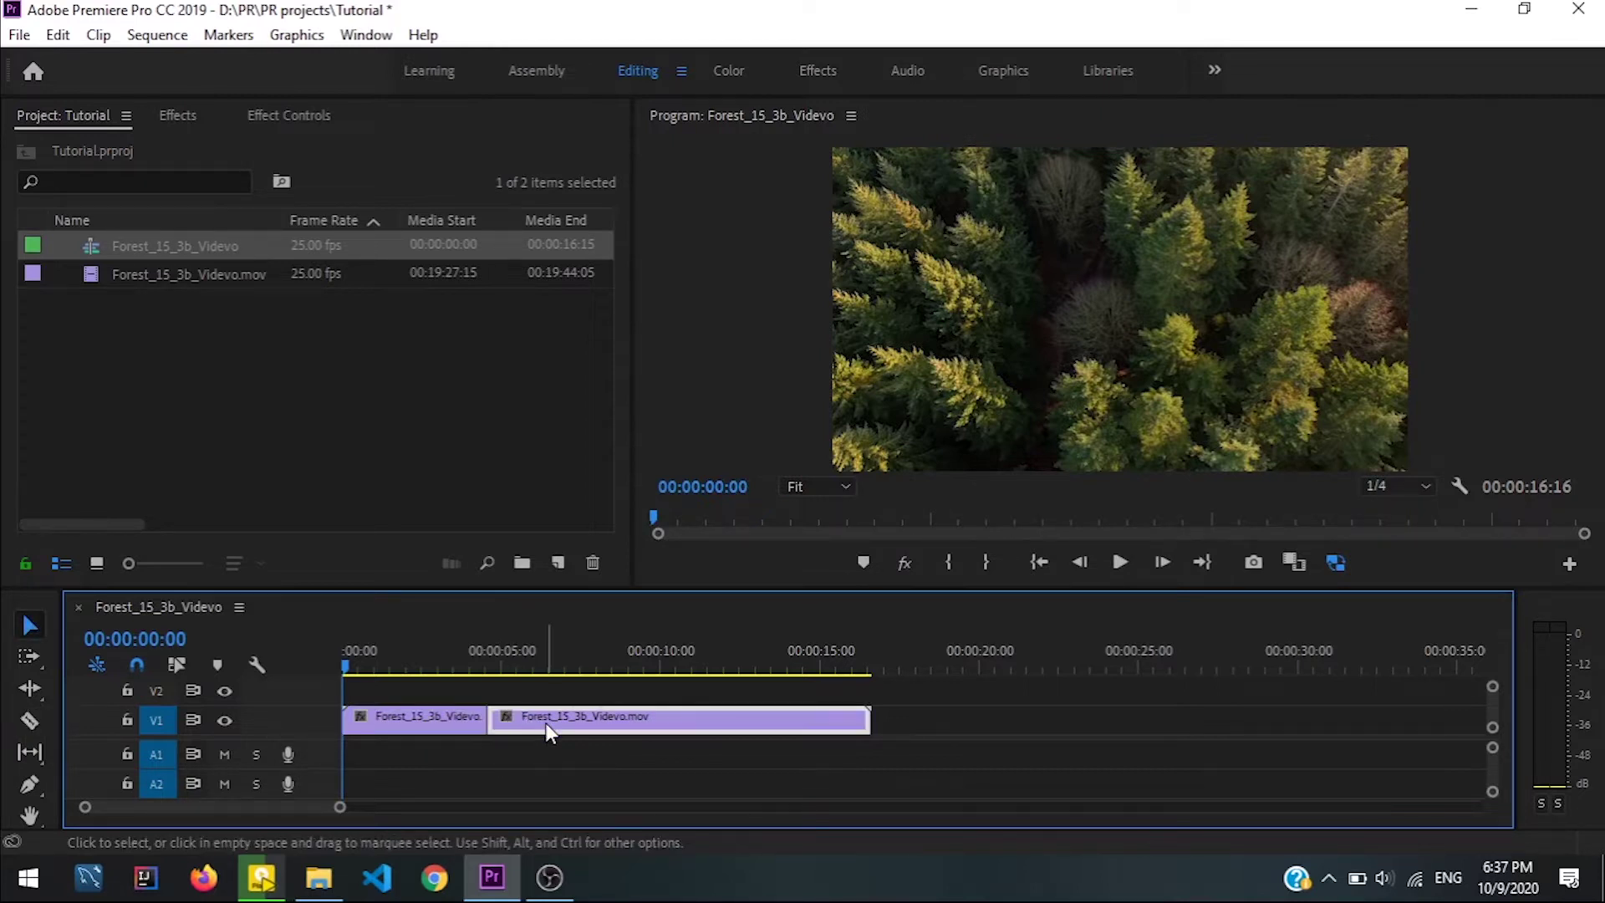
{"action": "right_click", "coordinate": [403, 715]}
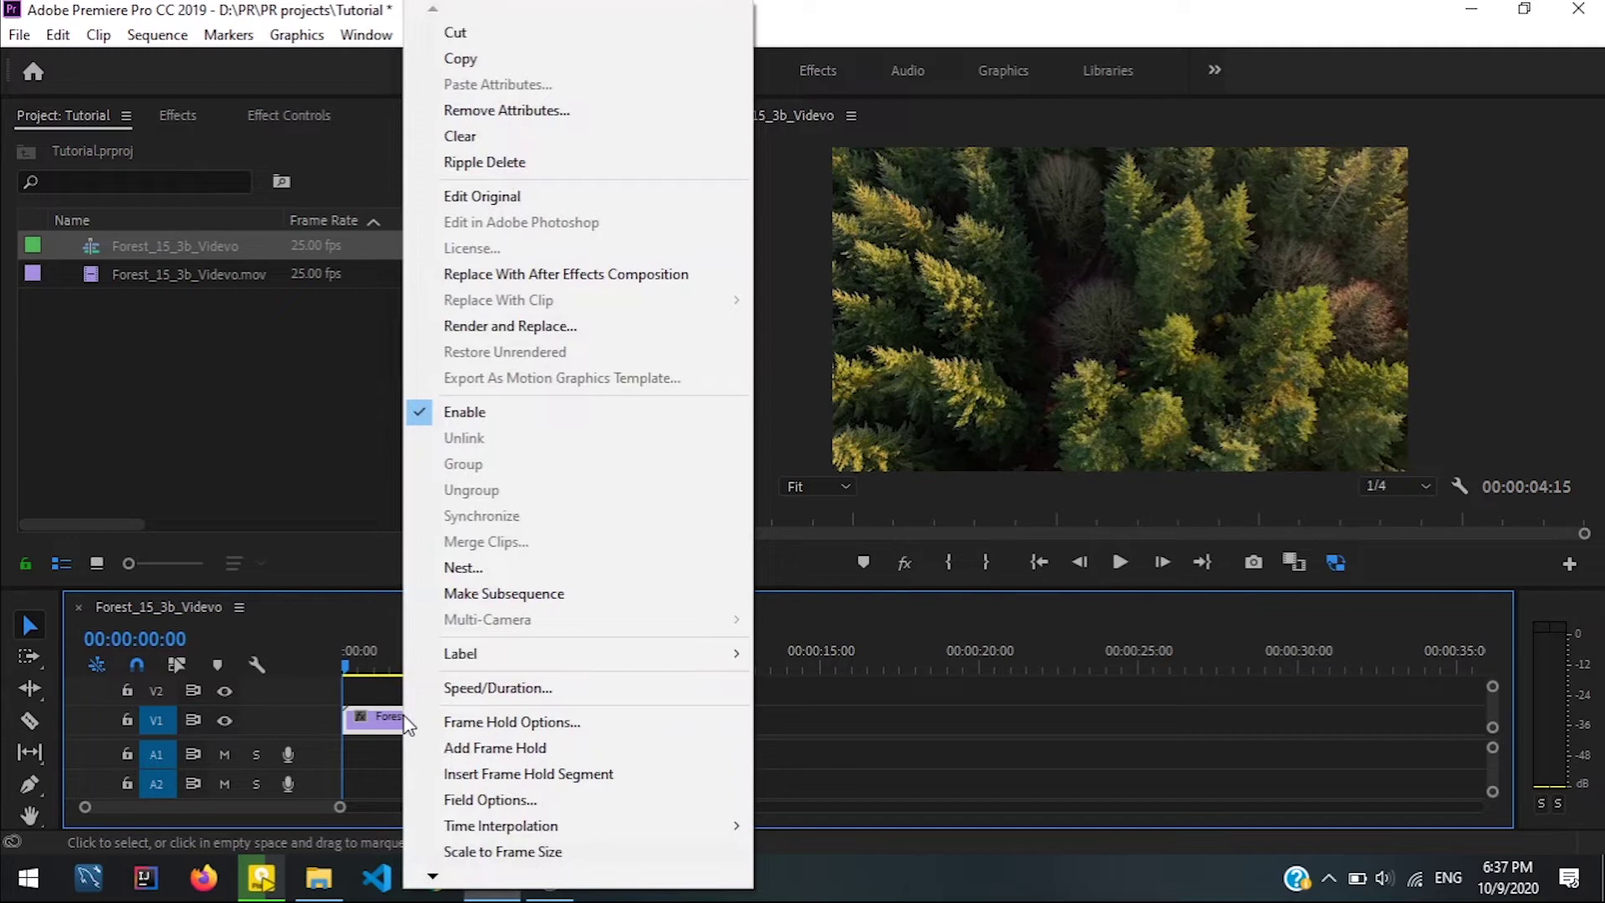
- Replace the first clip with an After Effects composition saved as tutorial in D:\PR
{"action": "left_click", "coordinate": [542, 276]}
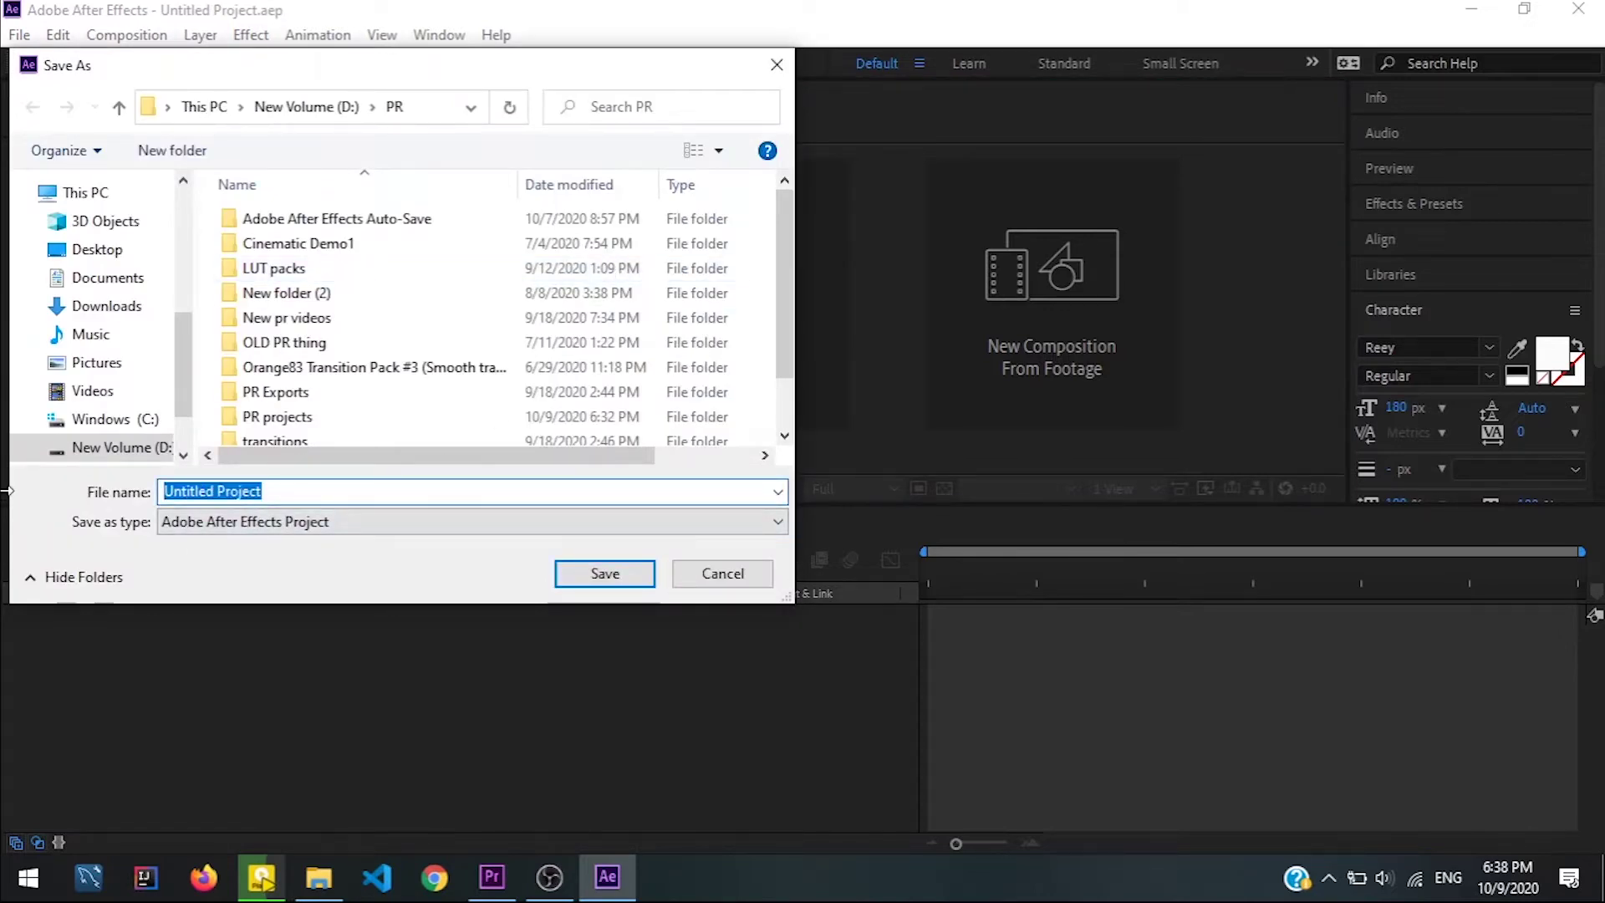
{"action": "type", "text": "tu"}
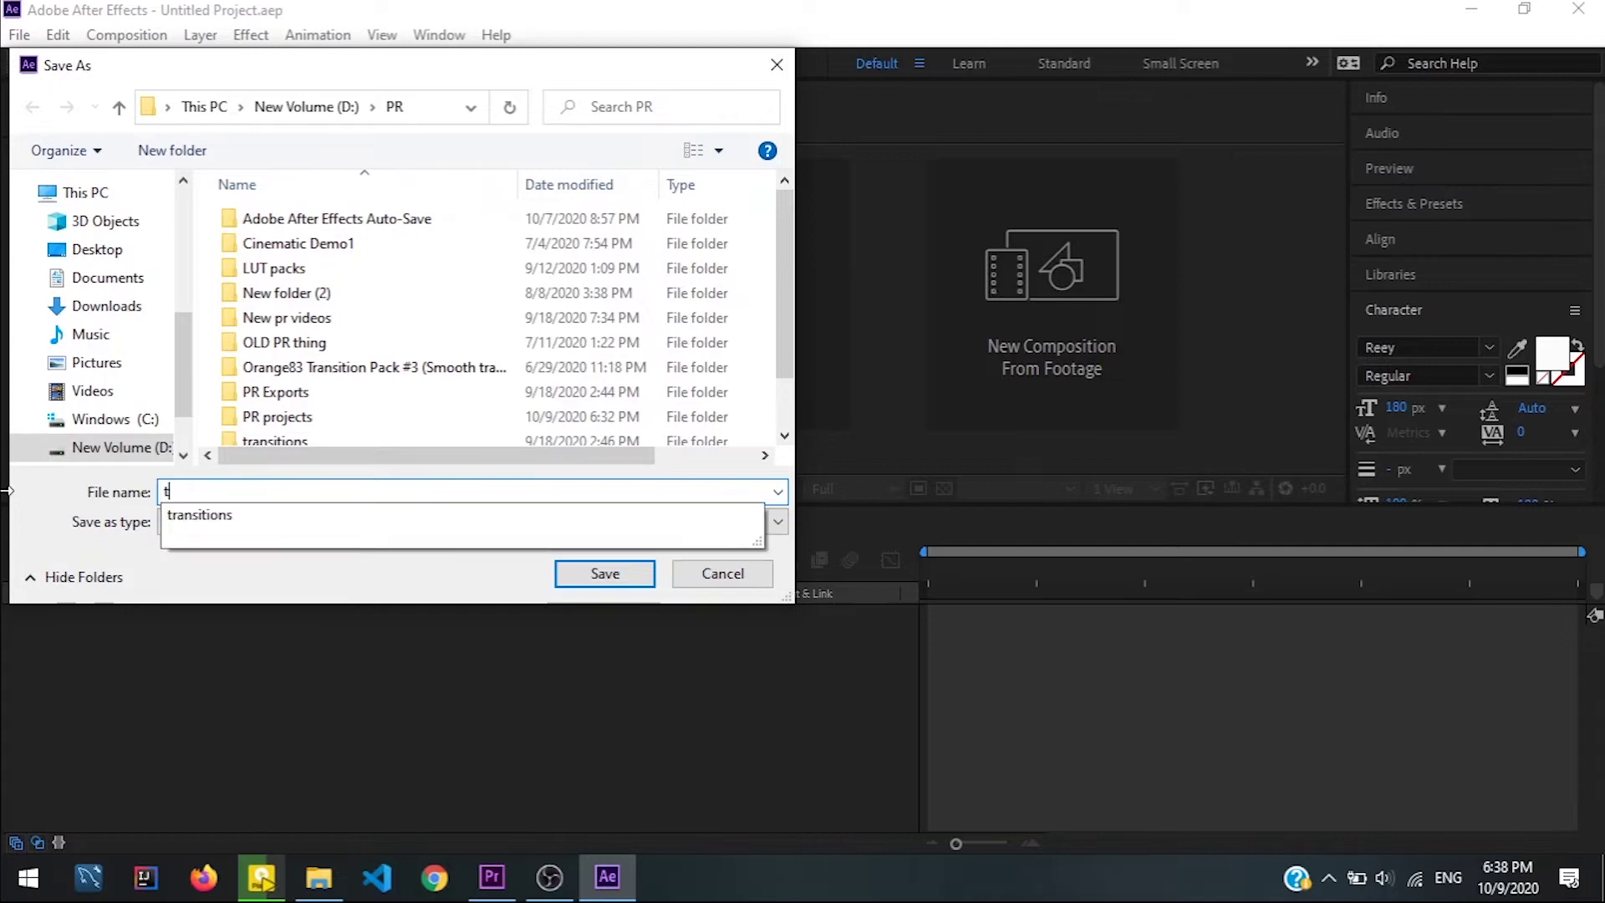
{"action": "type", "text": "torial"}
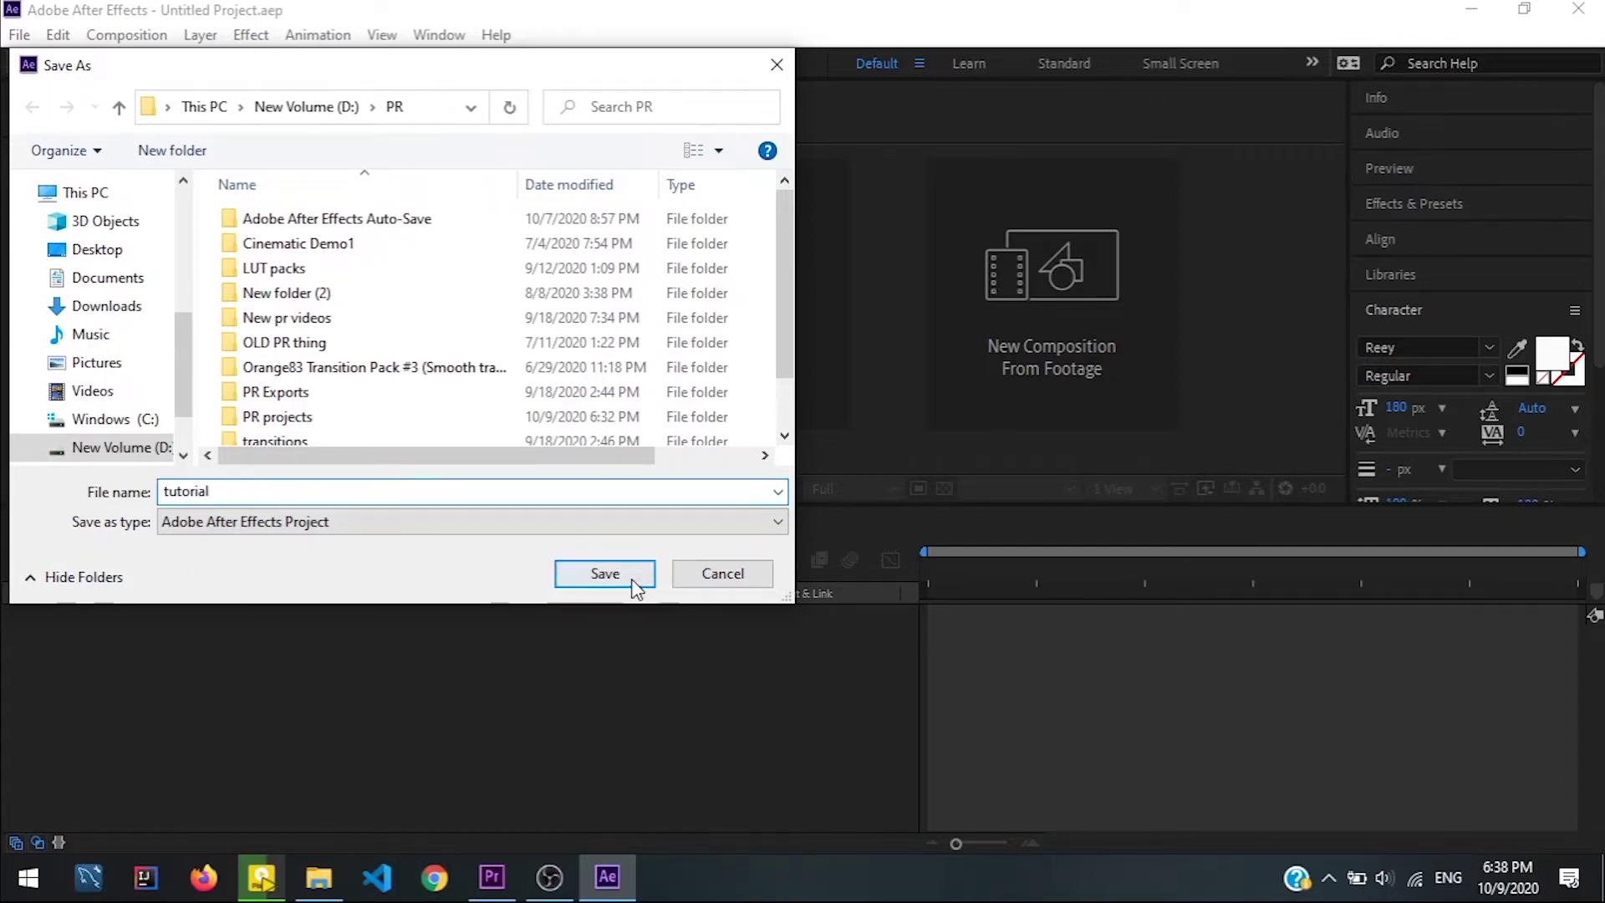
{"action": "left_click", "coordinate": [627, 577]}
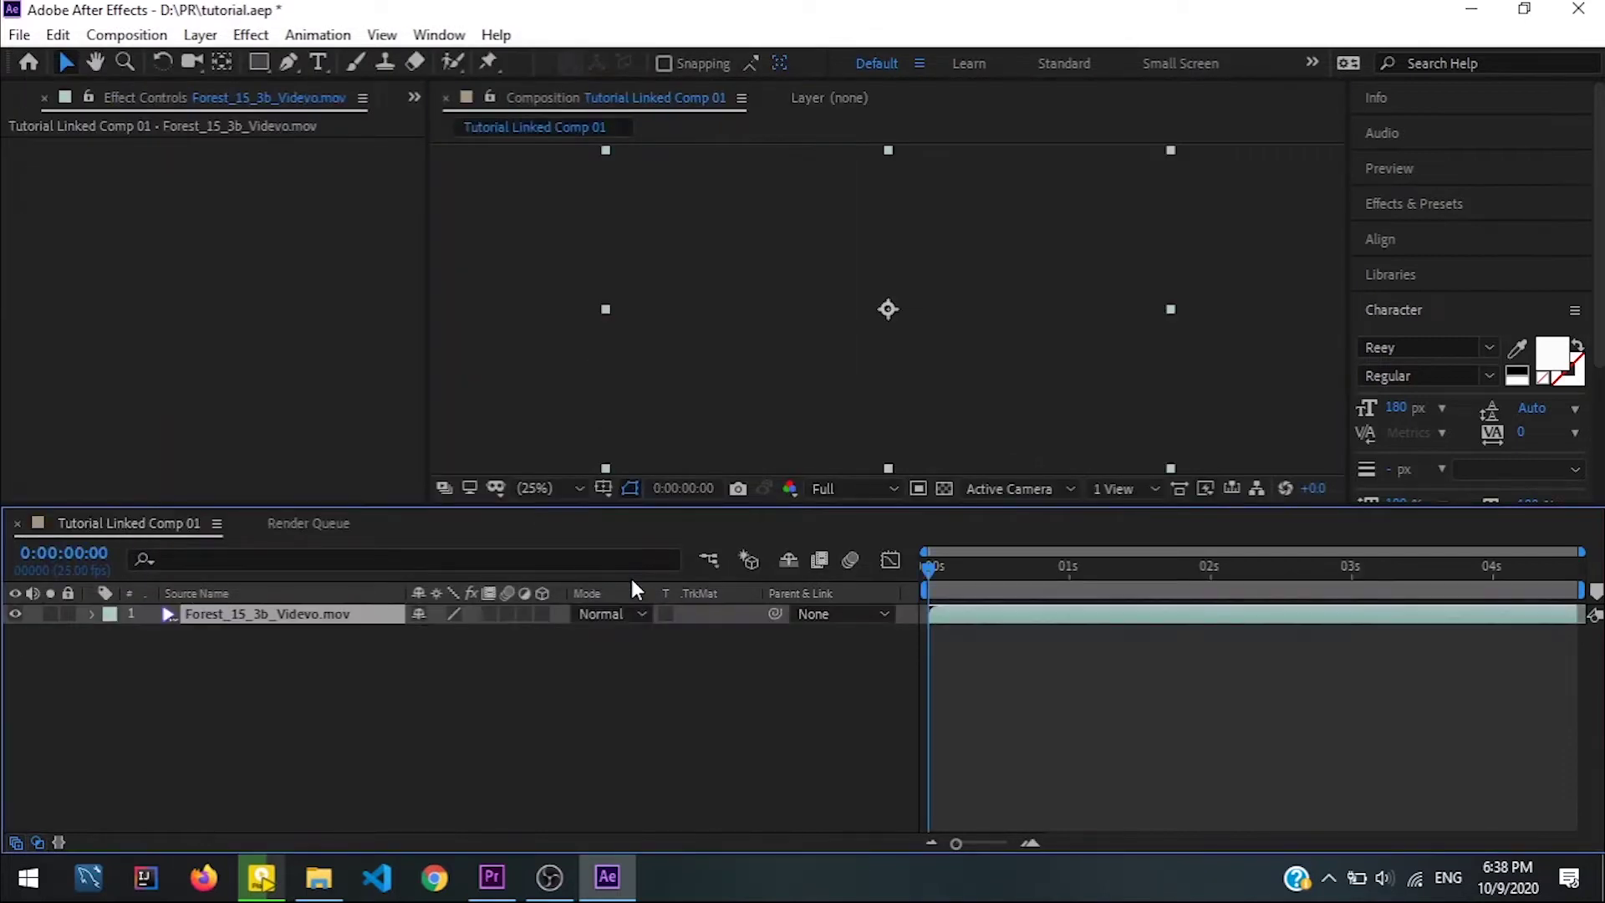
- Add a 'cinematic' text layer at 248 px over the forest footage, fitting its box to the word
{"action": "left_click", "coordinate": [548, 418]}
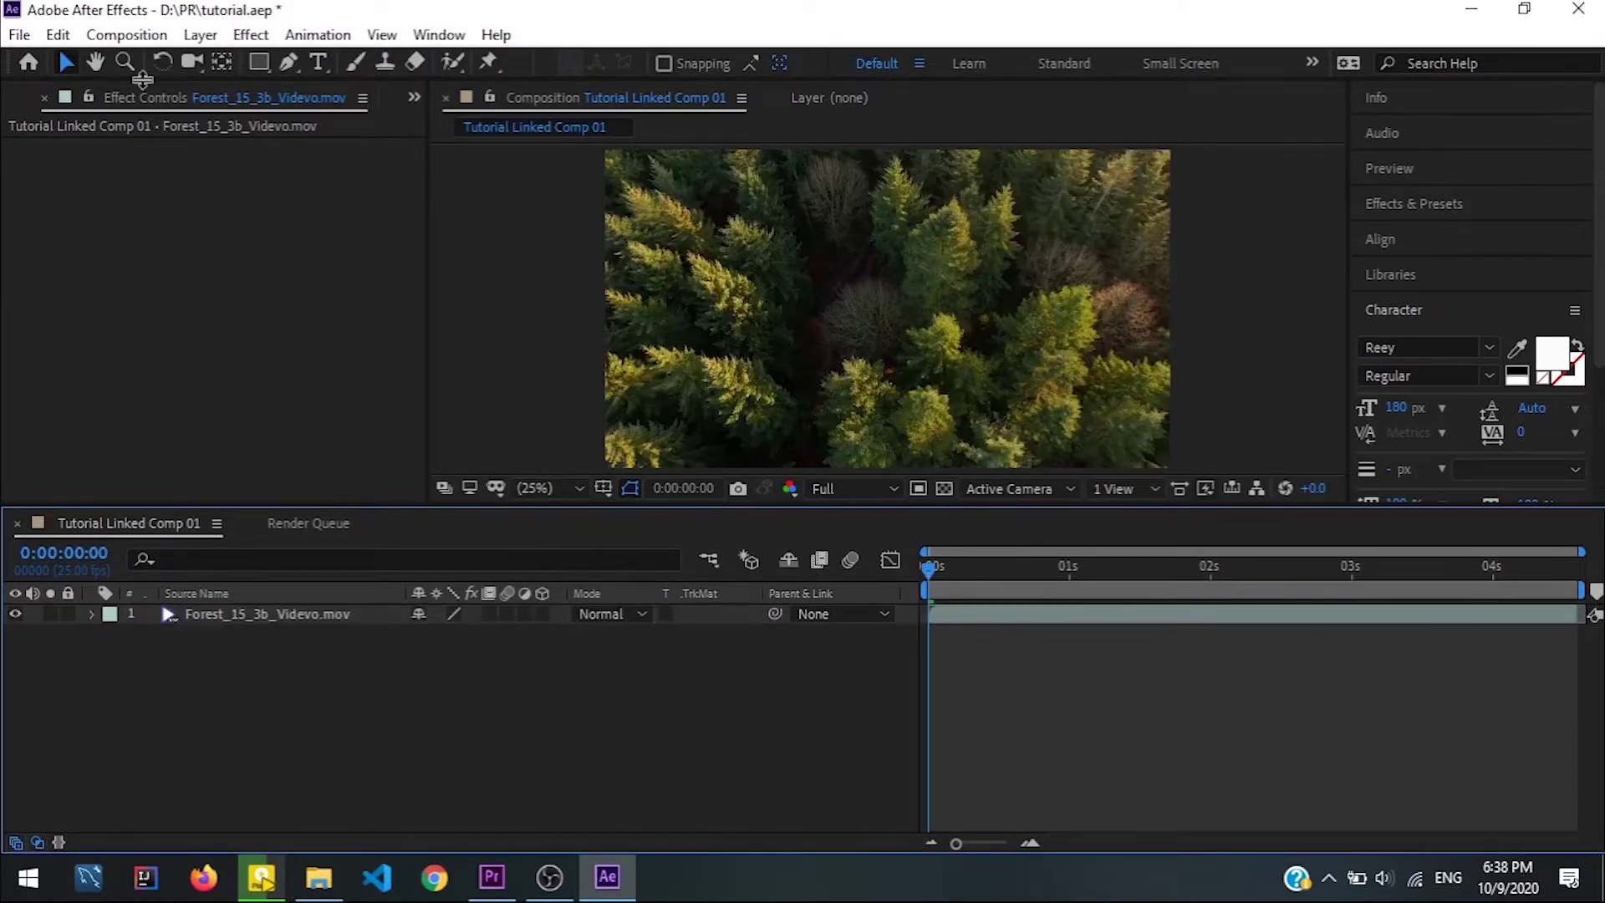
{"action": "left_click", "coordinate": [320, 64]}
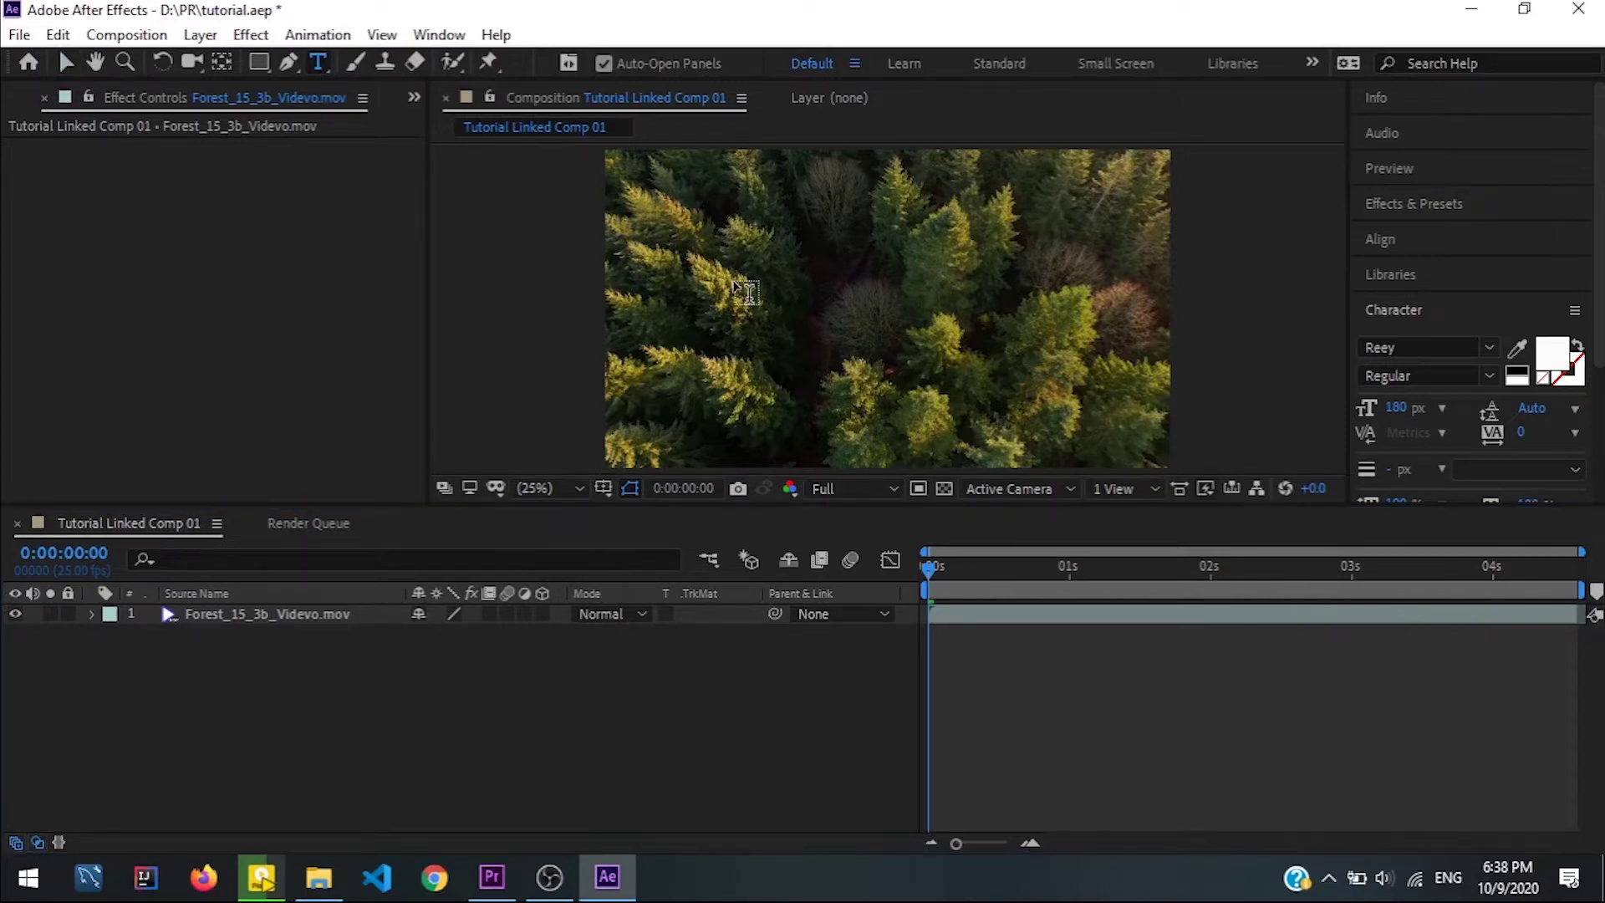
{"action": "left_click_drag", "start_coordinate": [717, 259], "coordinate": [1077, 362]}
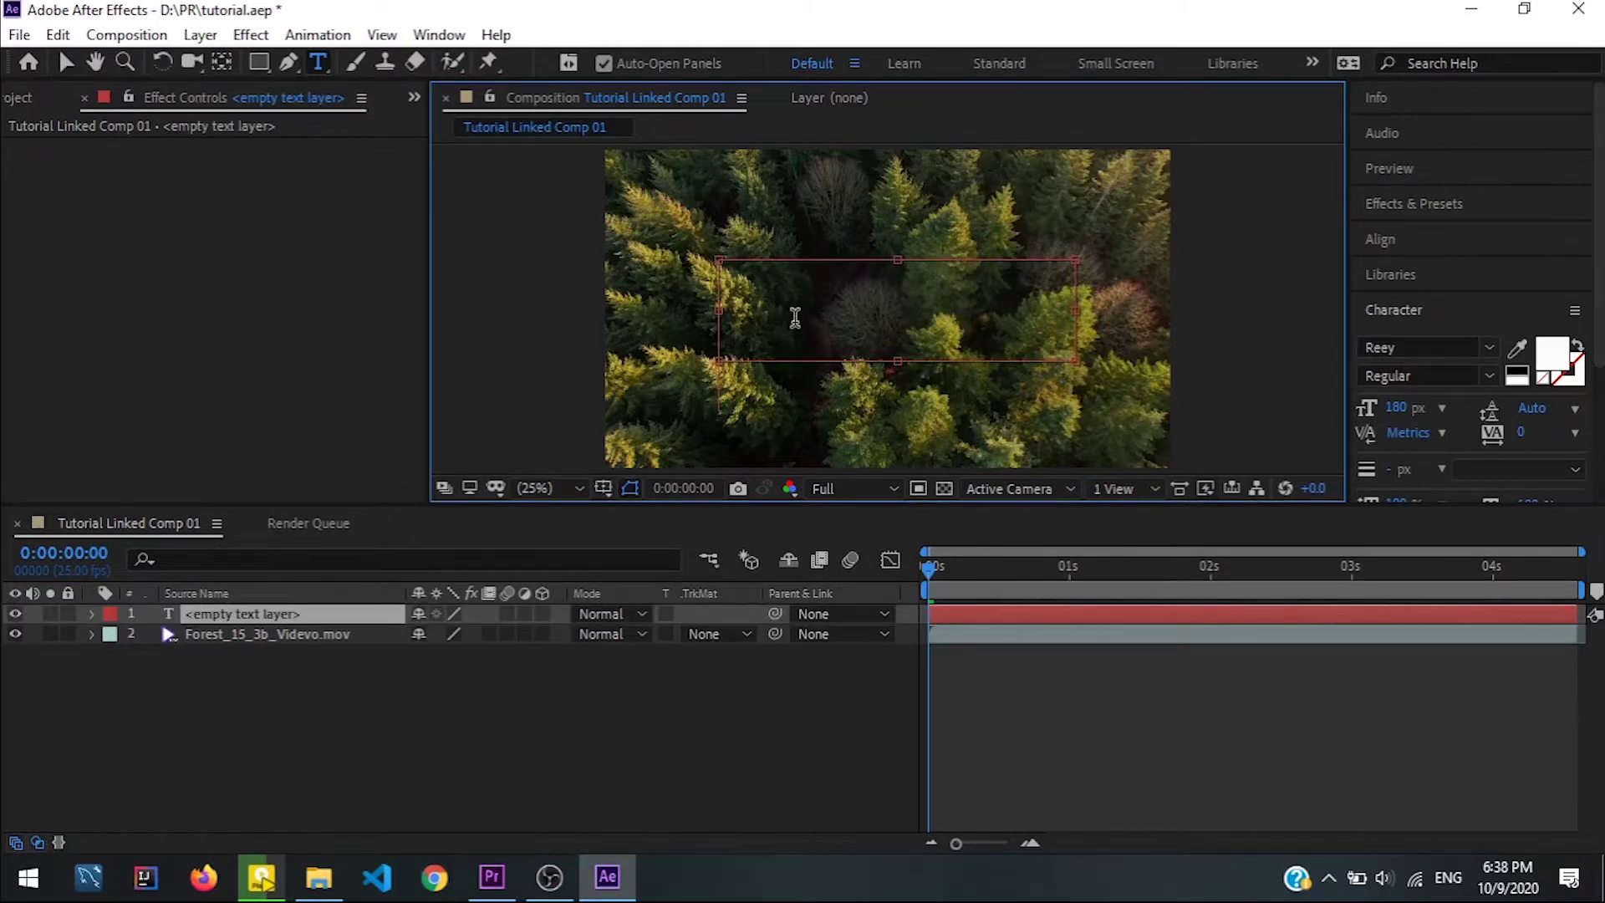
{"action": "type", "text": "cinema"}
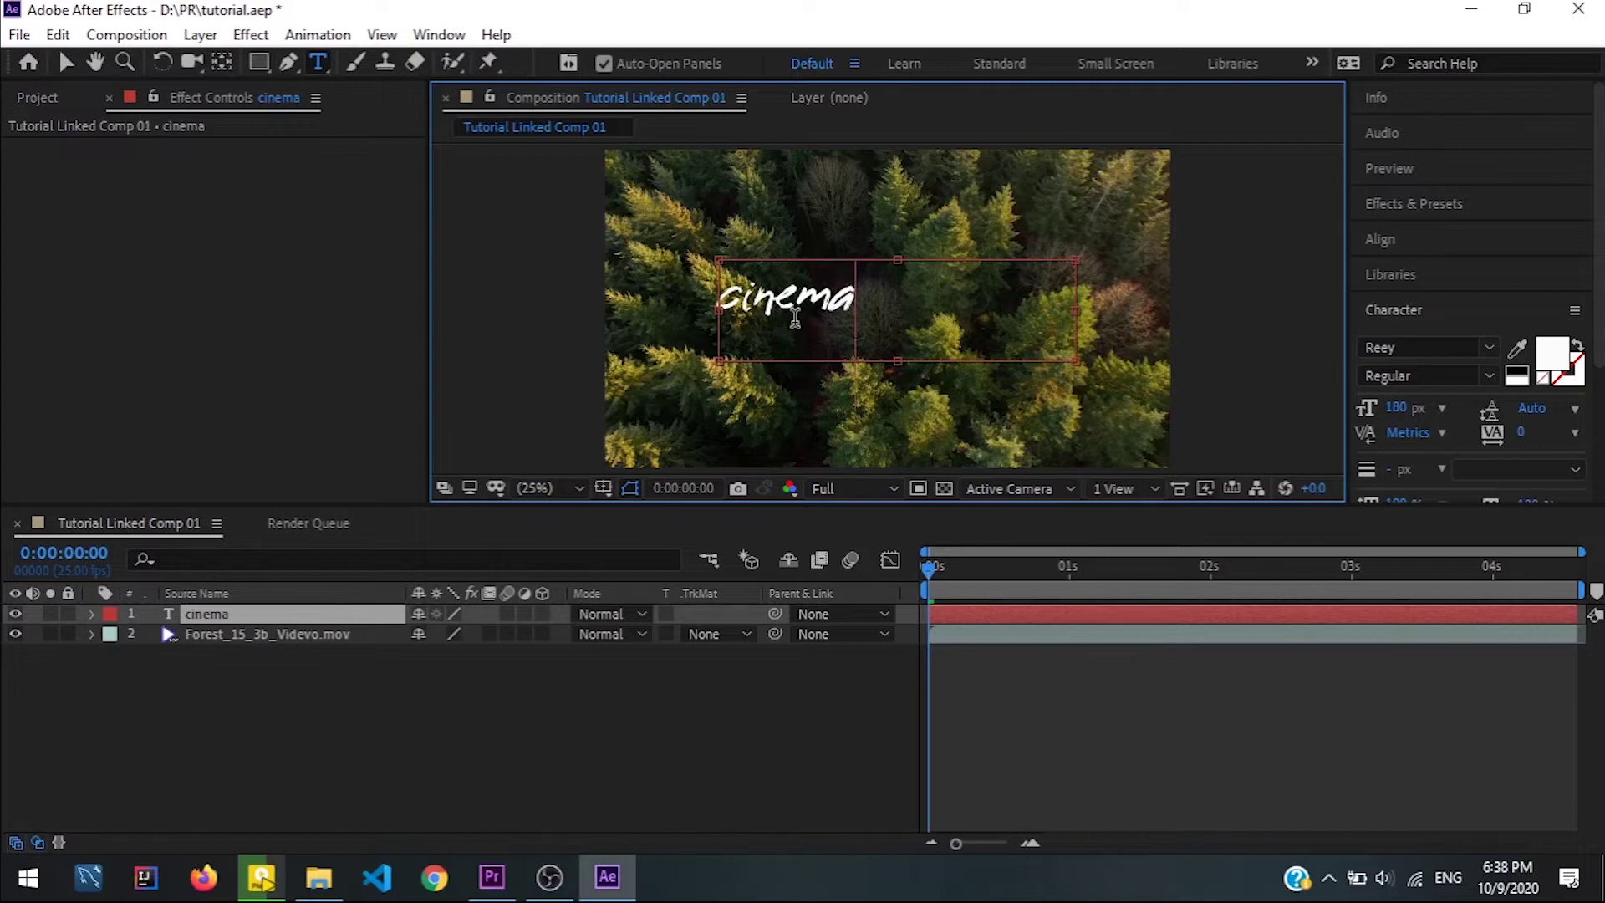
{"action": "type", "text": "tic"}
{"action": "left_click_drag", "start_coordinate": [957, 275], "coordinate": [660, 306]}
{"action": "left_click_drag", "start_coordinate": [1396, 407], "coordinate": [1478, 407]}
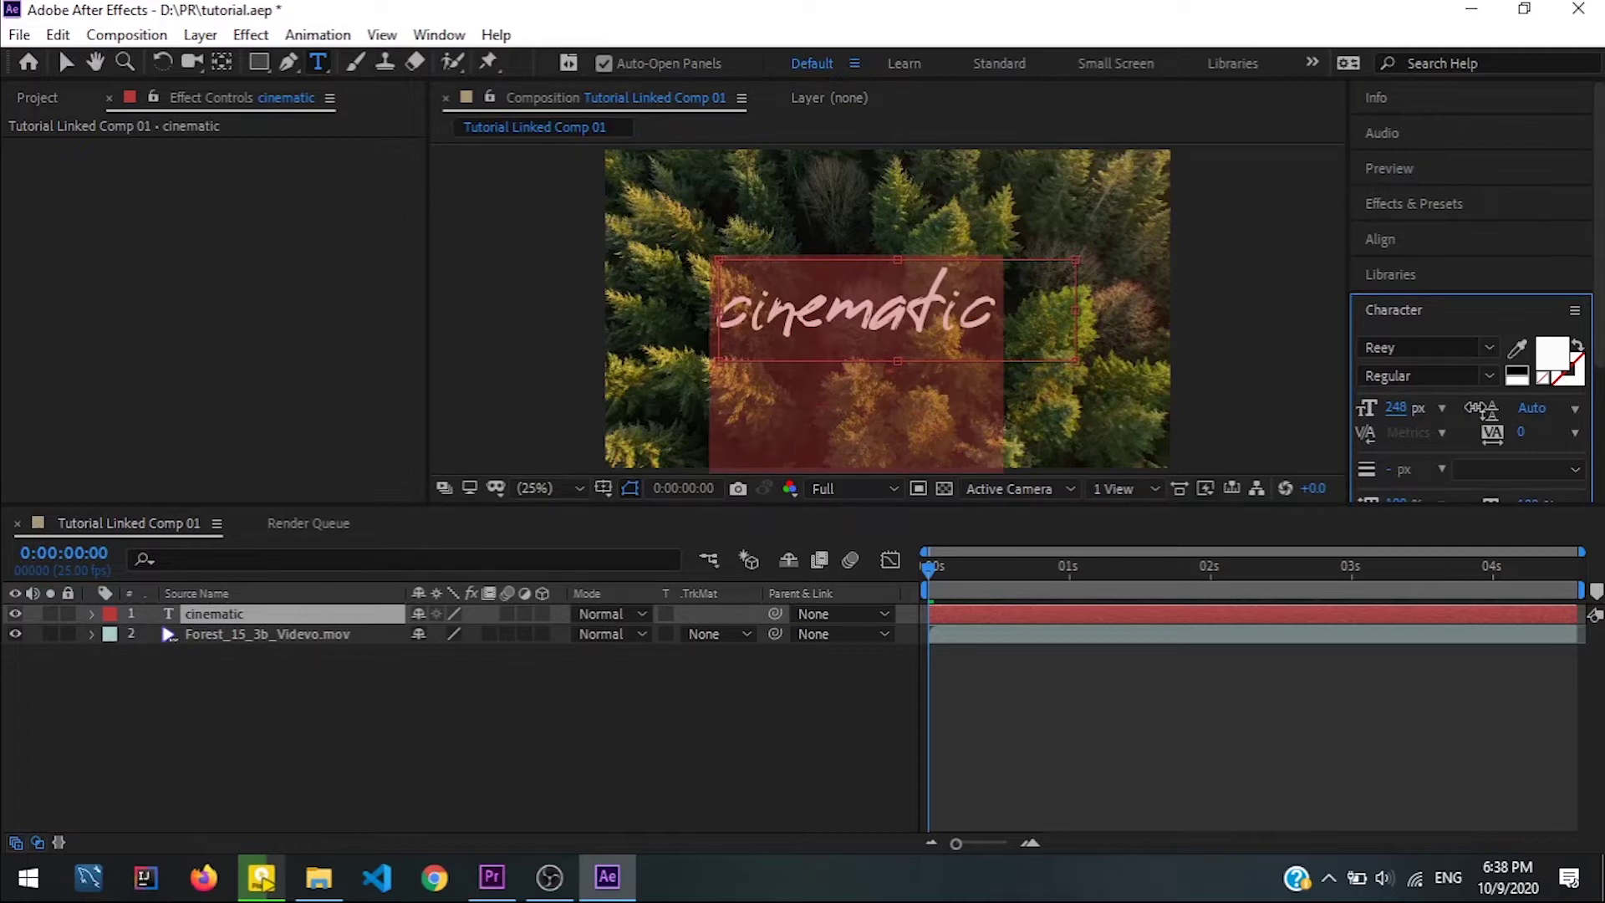
{"action": "left_click_drag", "start_coordinate": [1070, 363], "coordinate": [1022, 361]}
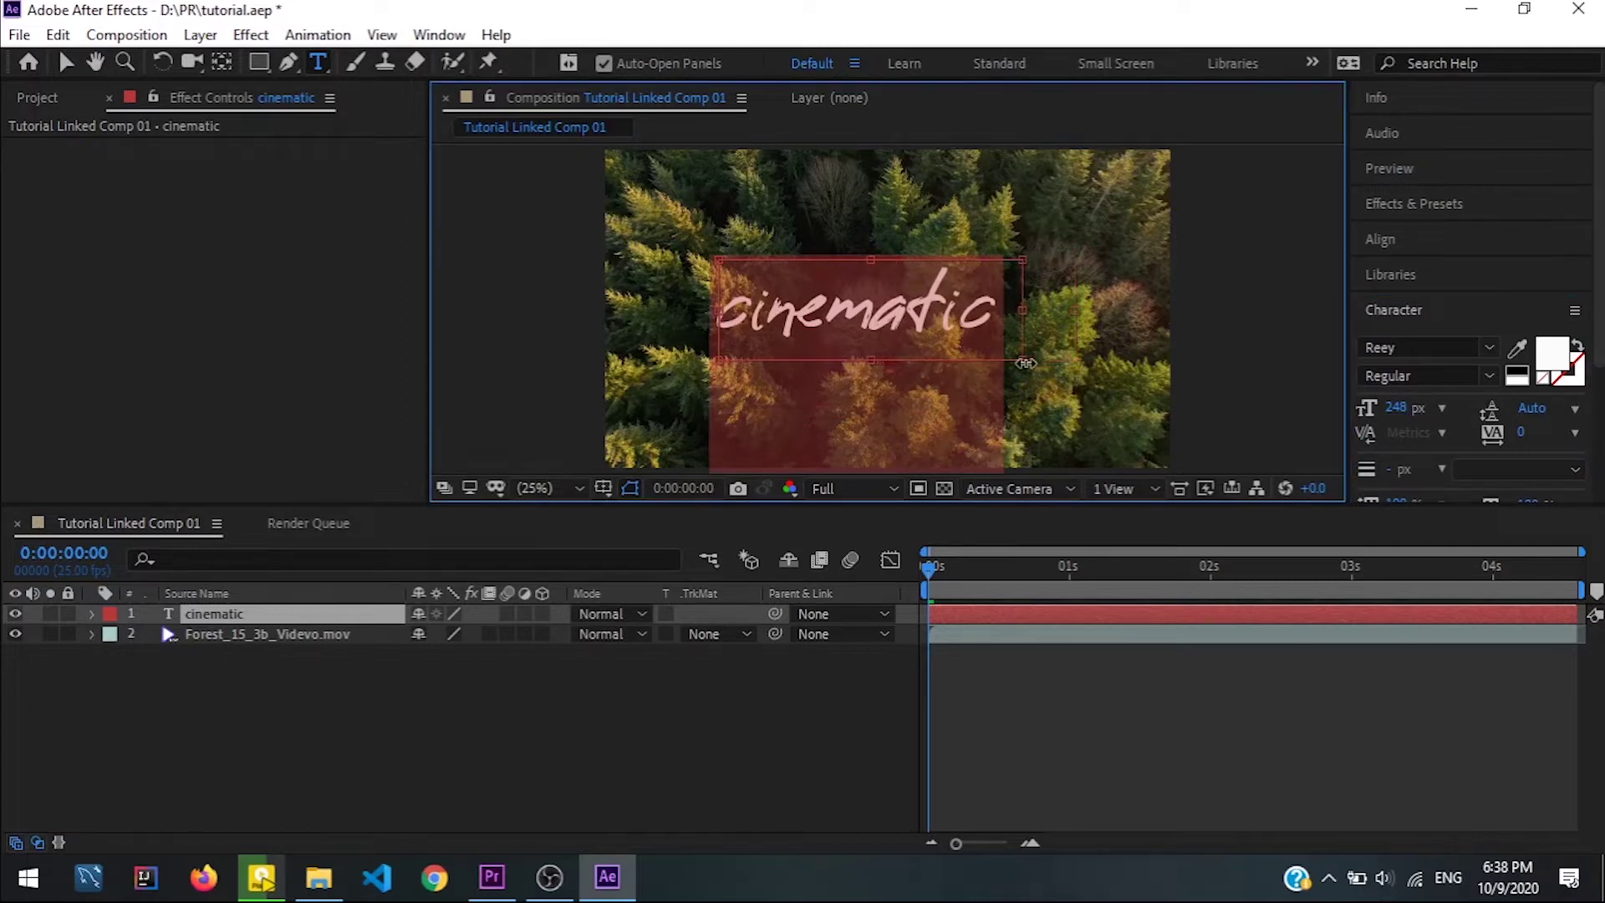
{"action": "left_click", "coordinate": [1079, 418]}
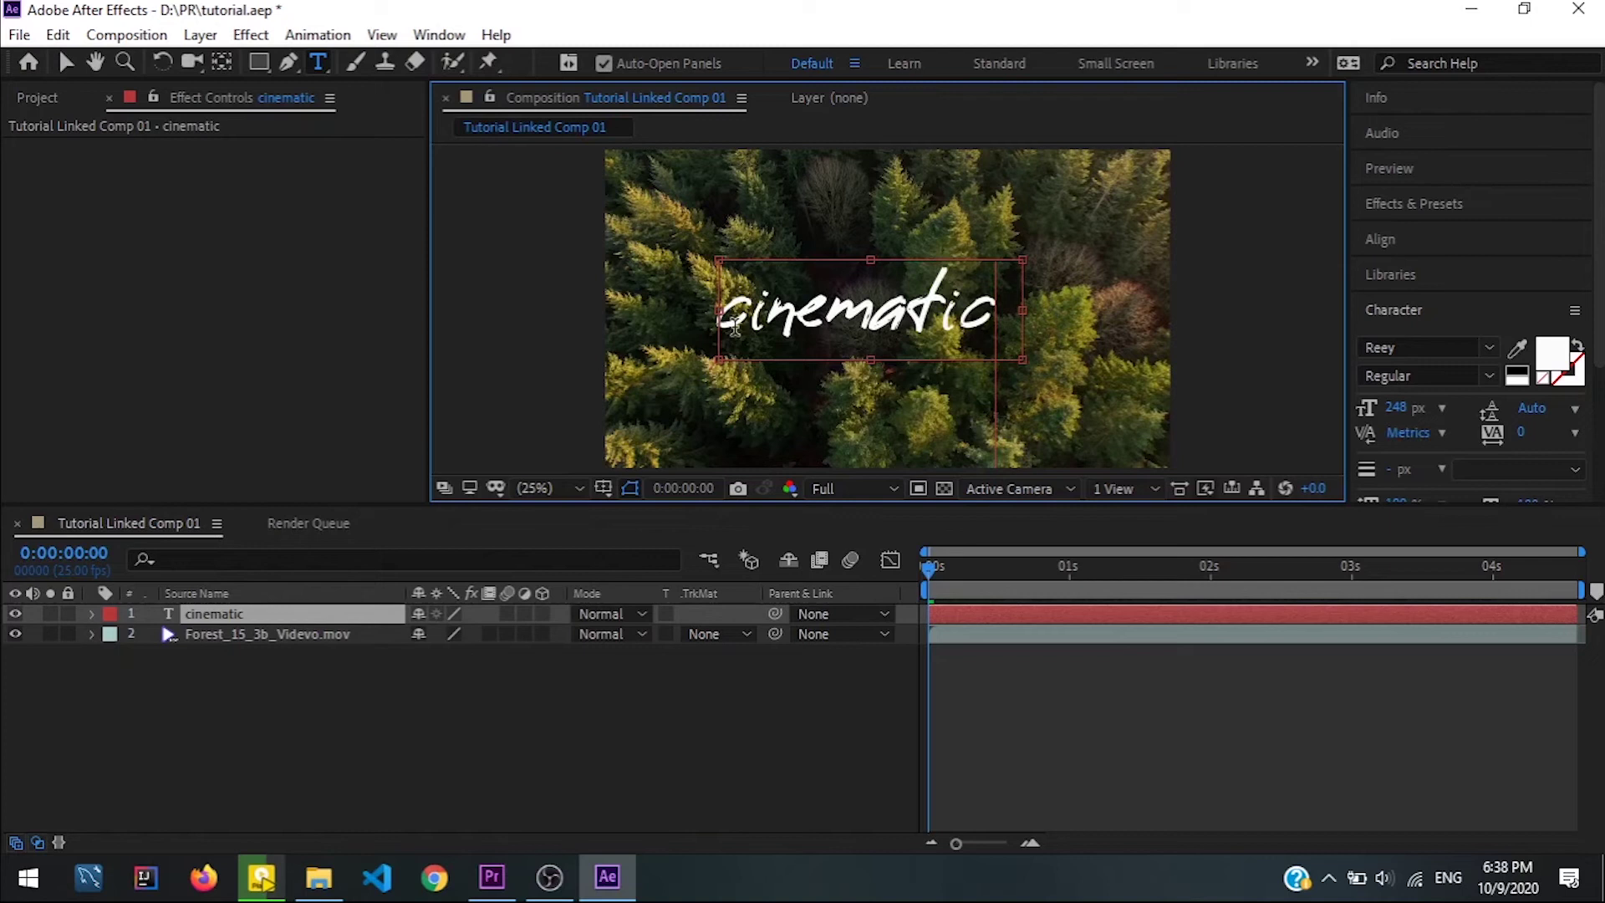
- Zoom in and trace a Pen mask path along the first letter c
{"action": "key", "text": "period"}
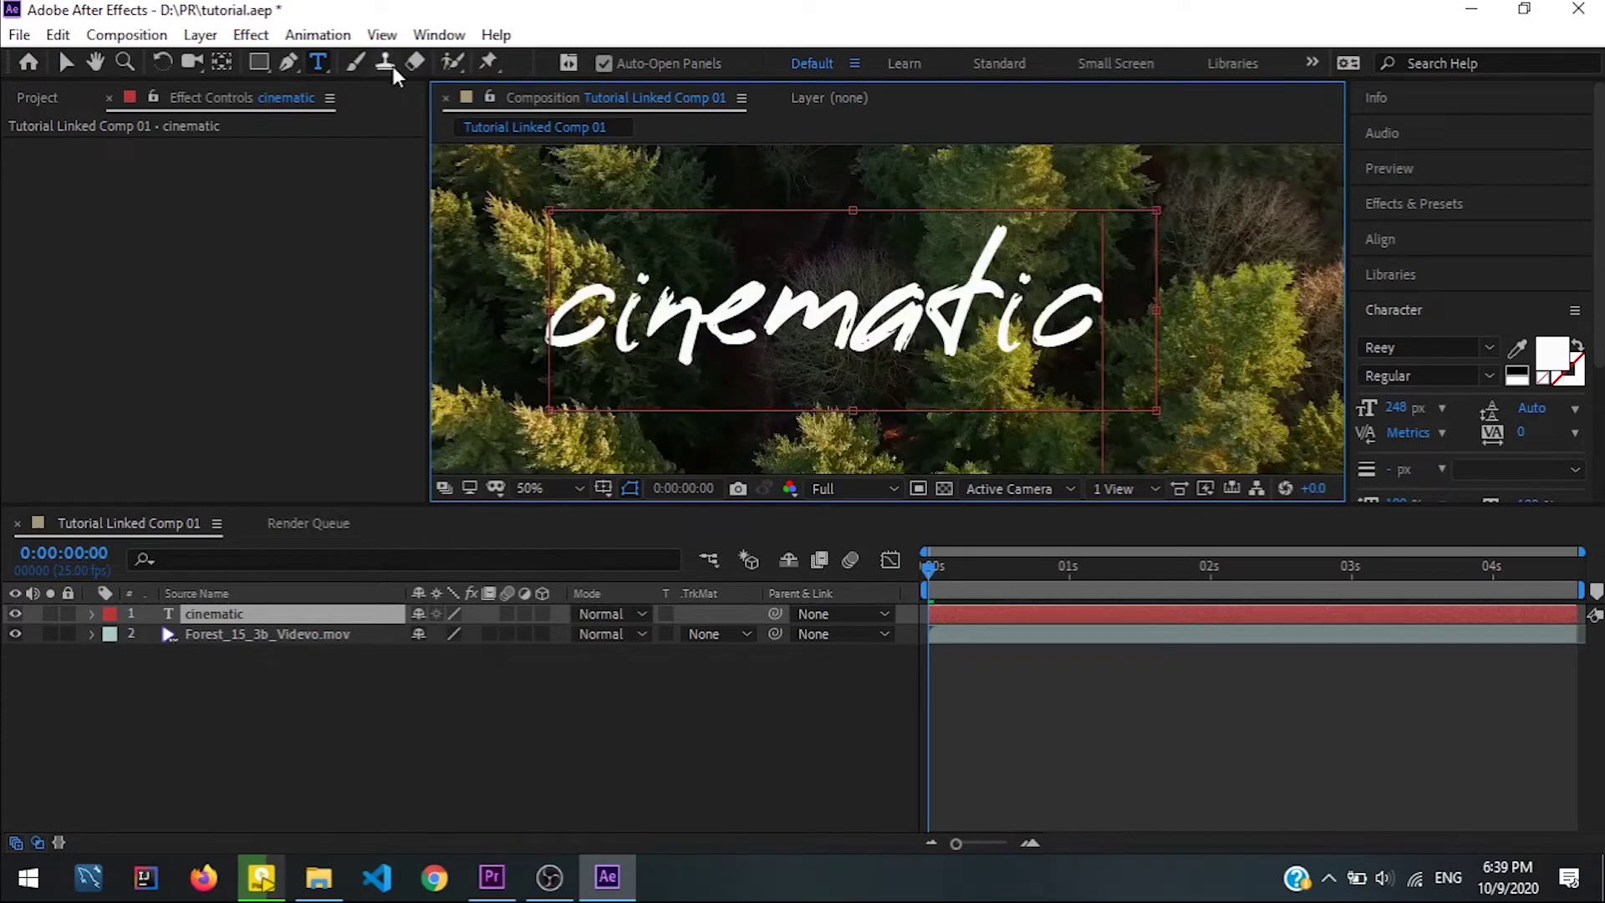
{"action": "left_click", "coordinate": [288, 63]}
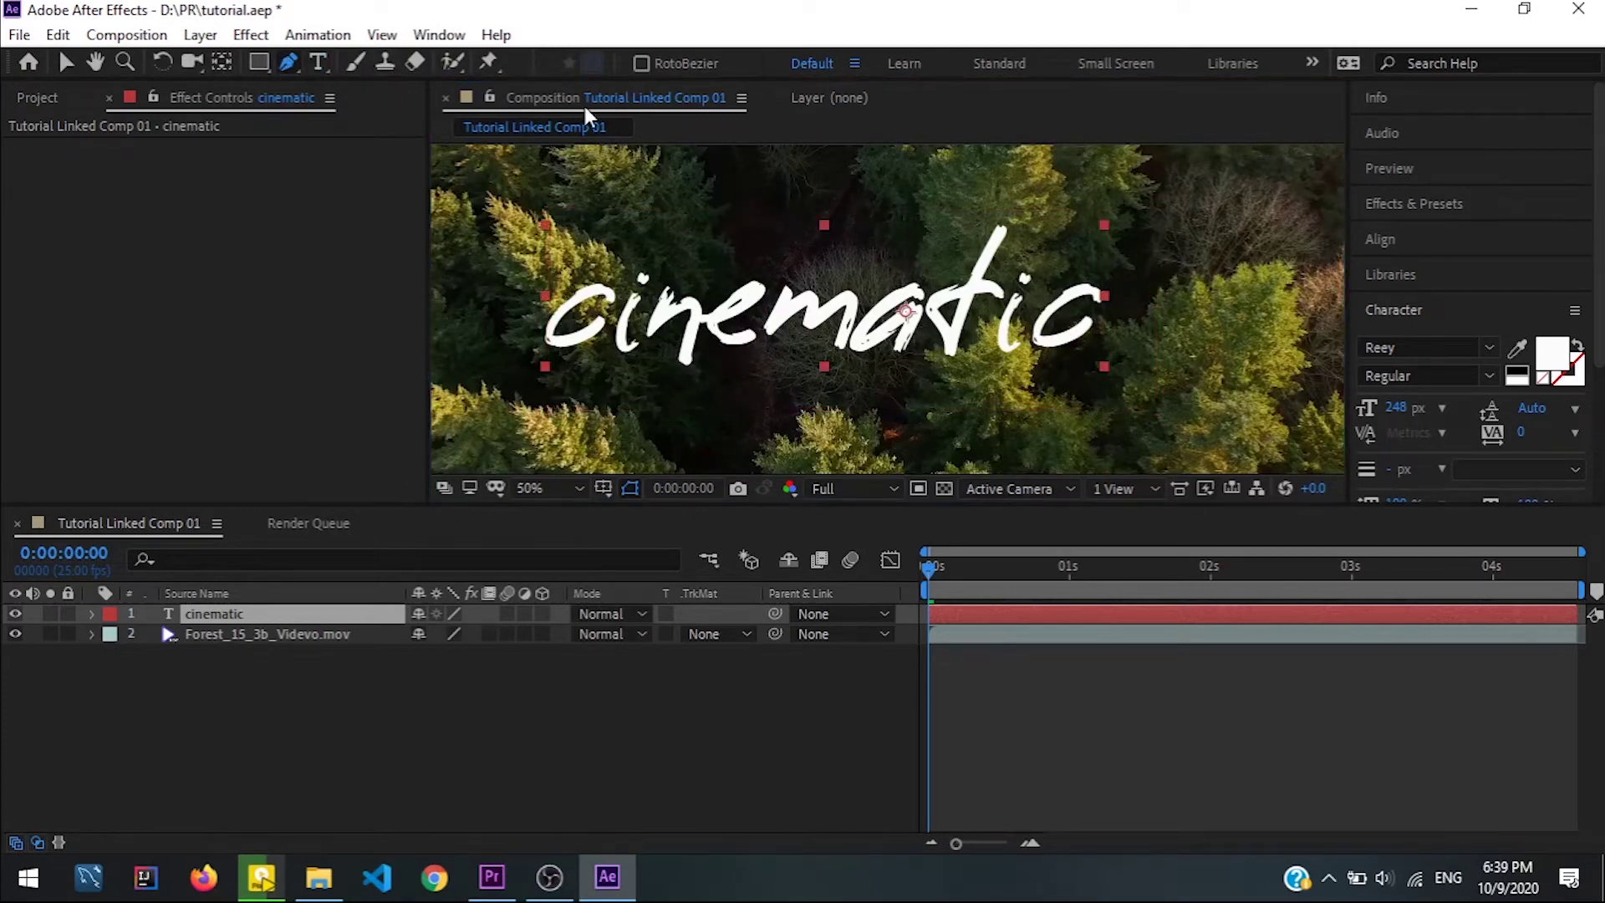
{"action": "key", "text": "period"}
{"action": "scroll", "coordinate": [887, 309], "scroll_direction": "left", "scroll_amount": 5}
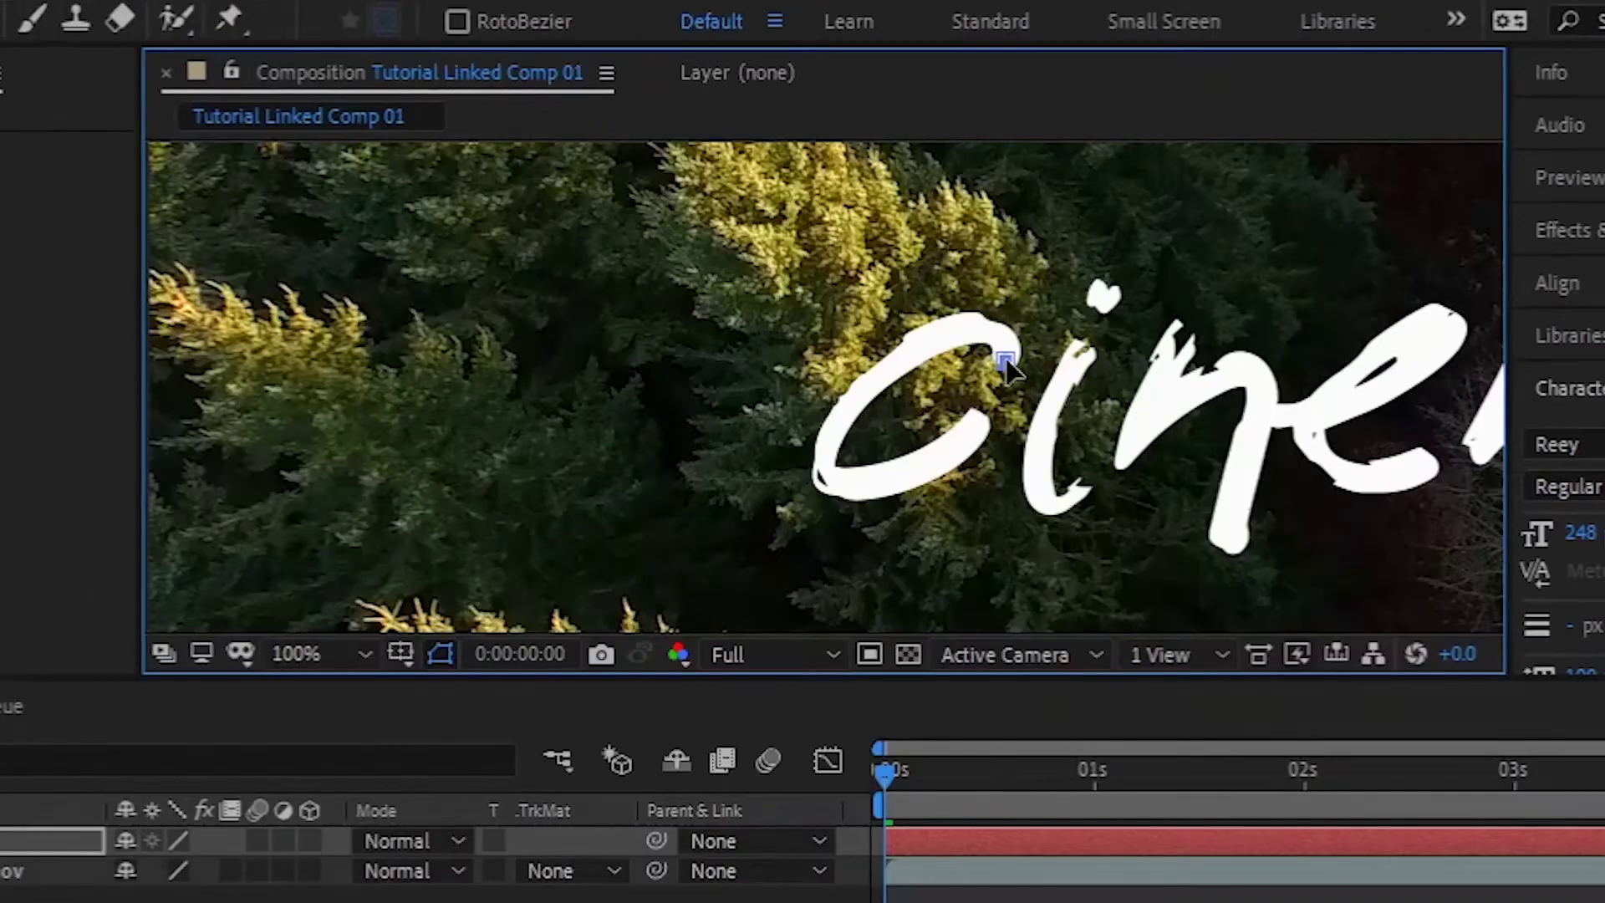
{"action": "left_click", "coordinate": [1011, 296]}
{"action": "left_click", "coordinate": [1016, 838]}
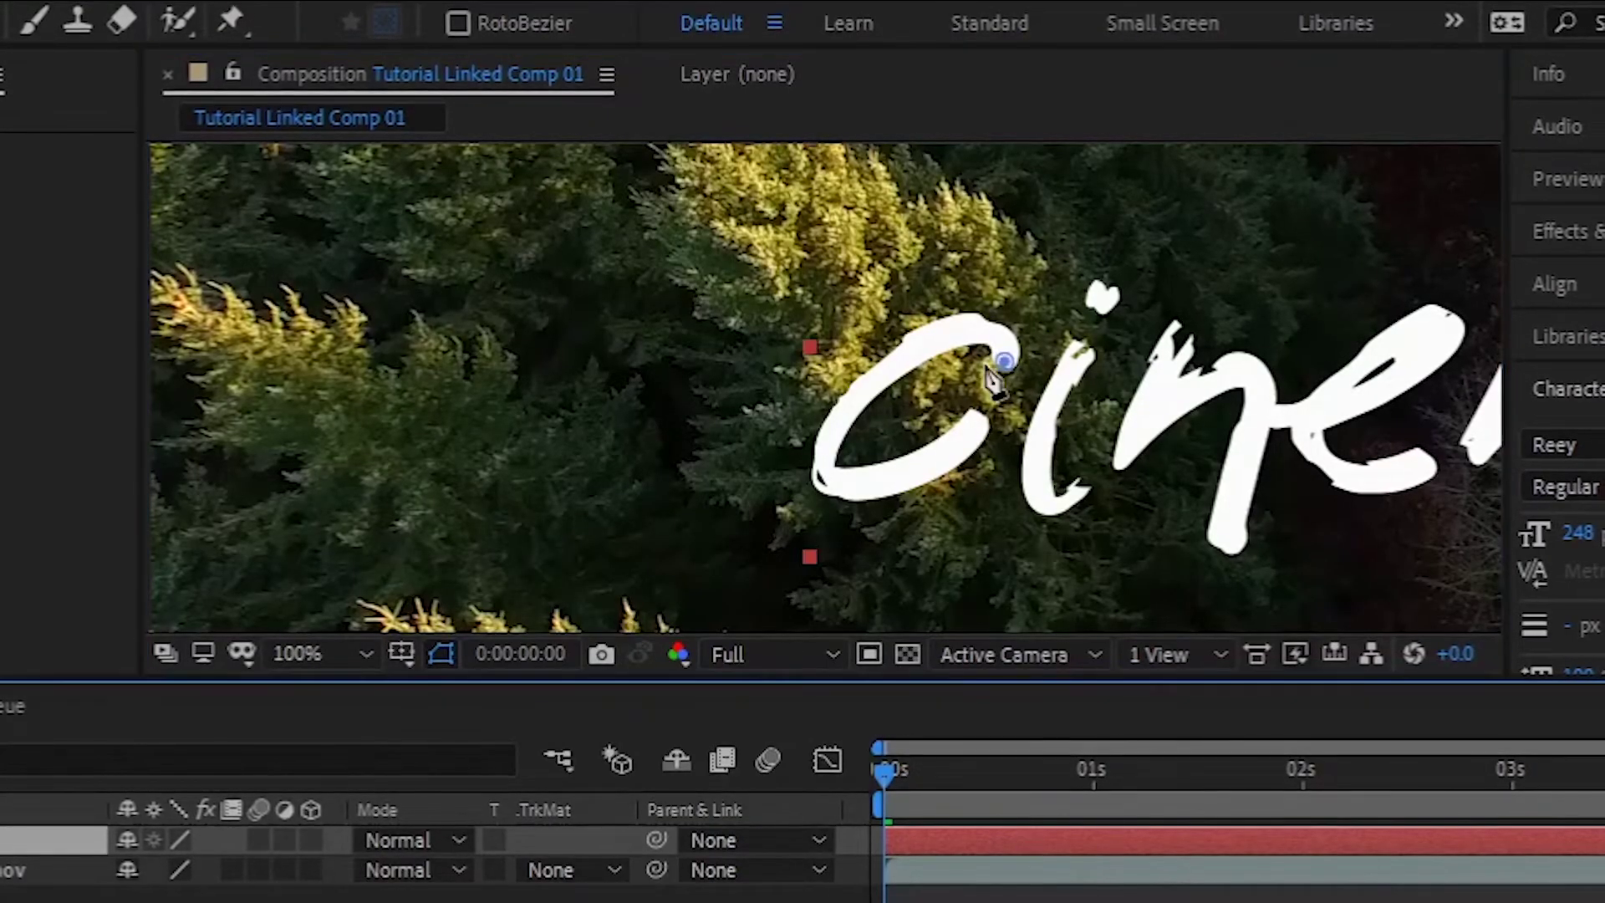
{"action": "left_click", "coordinate": [948, 332]}
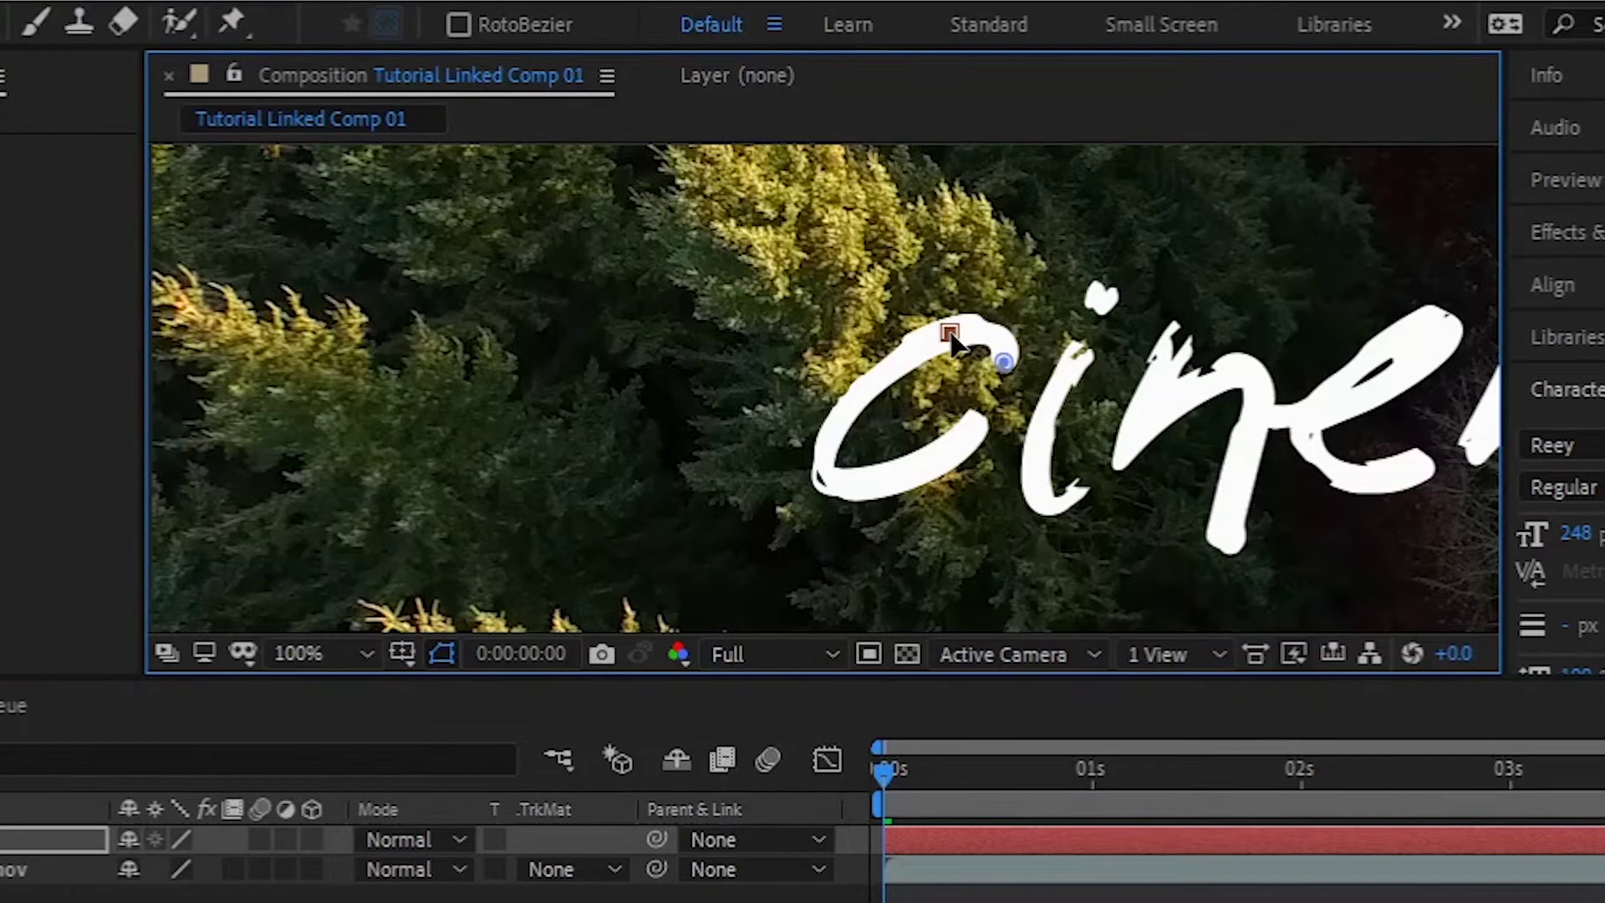
{"action": "left_click", "coordinate": [1007, 361]}
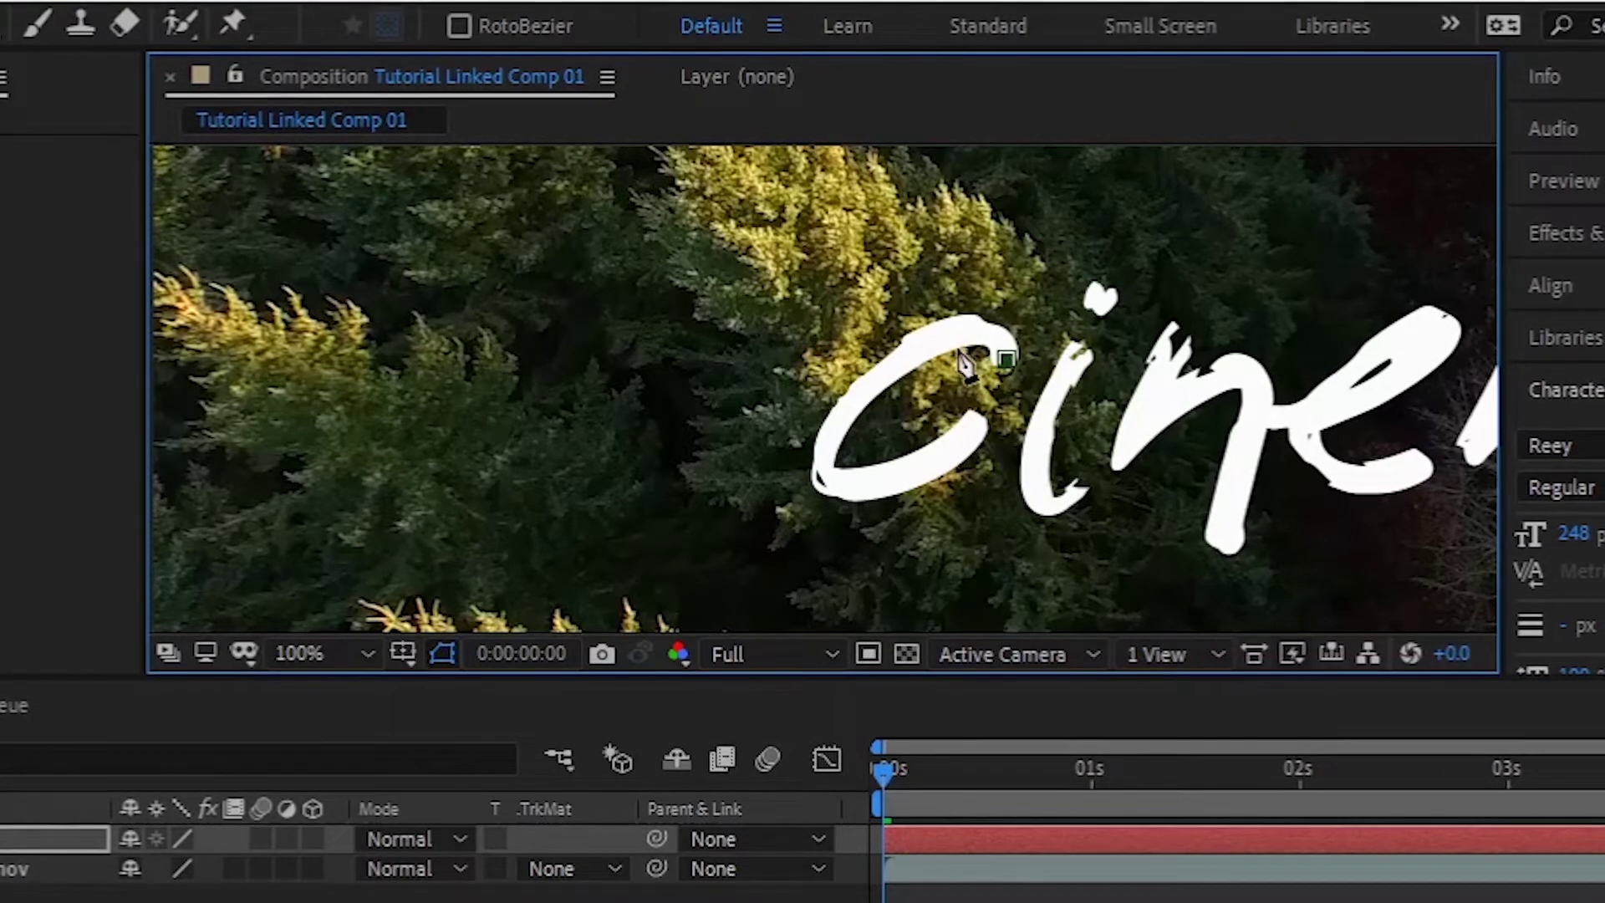
{"action": "left_click_drag", "start_coordinate": [913, 355], "coordinate": [834, 506]}
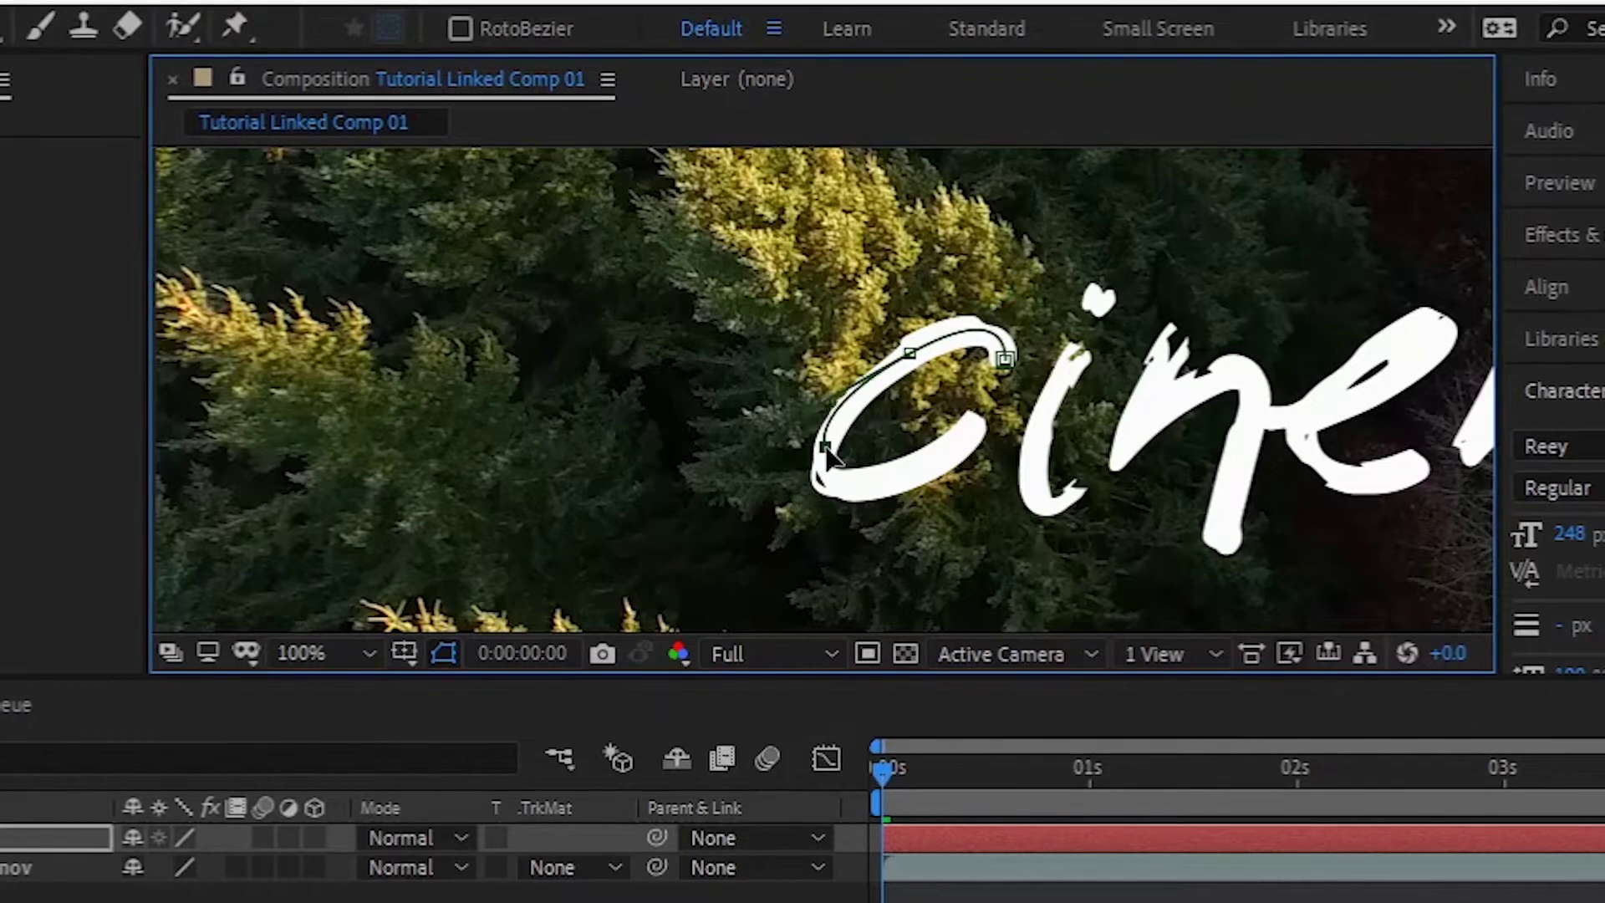
{"action": "left_click", "coordinate": [863, 490]}
{"action": "left_click", "coordinate": [915, 478]}
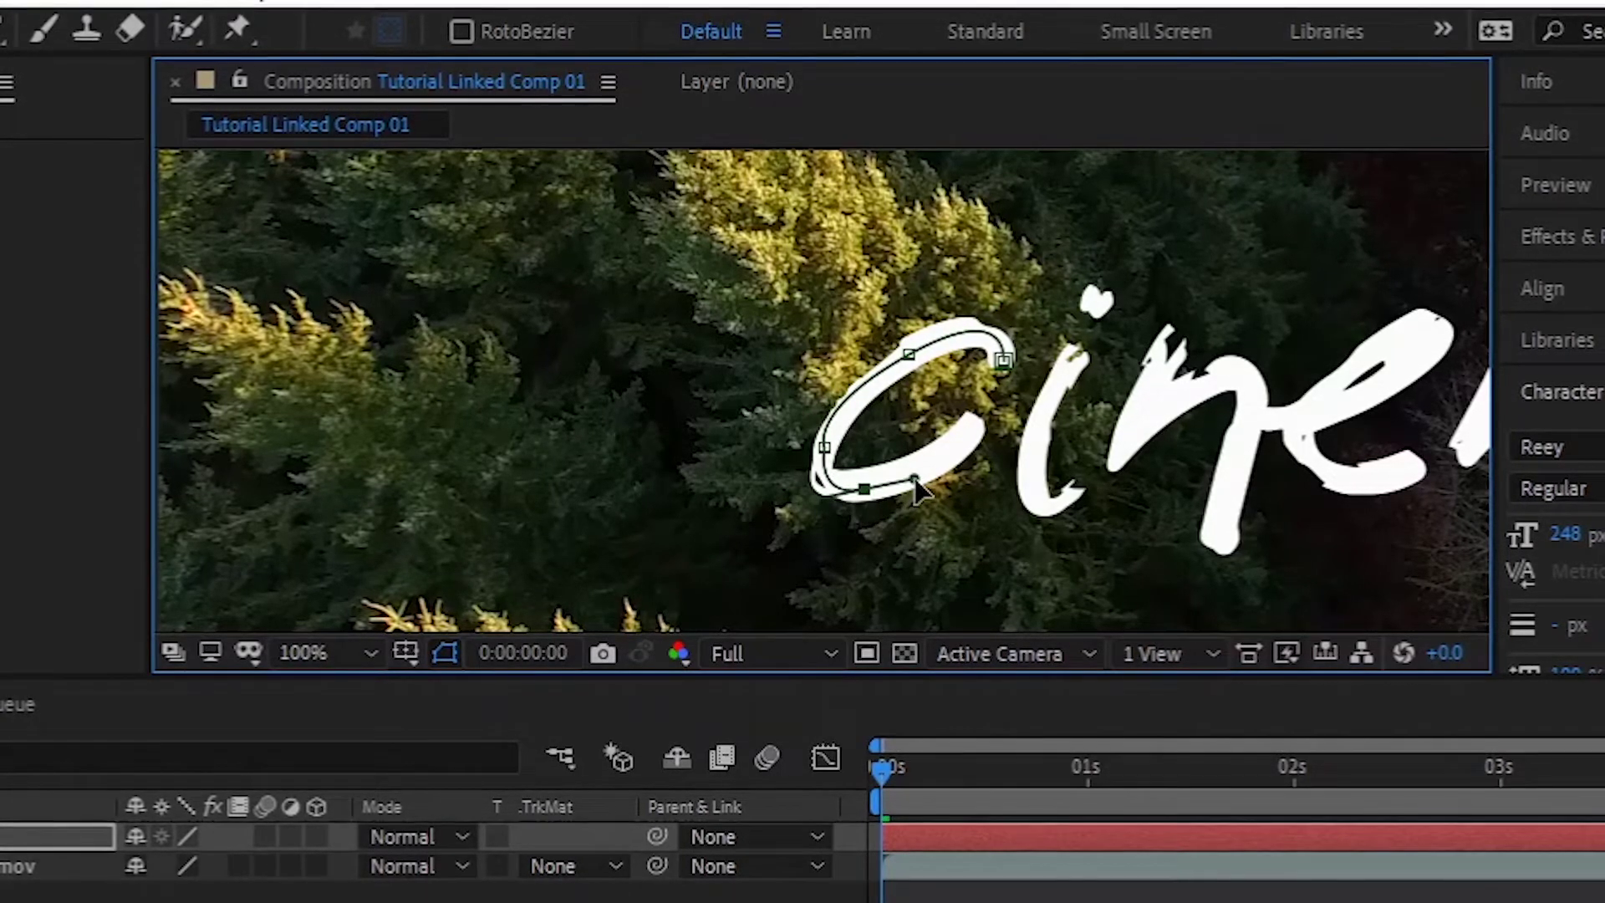
{"action": "left_click", "coordinate": [978, 418]}
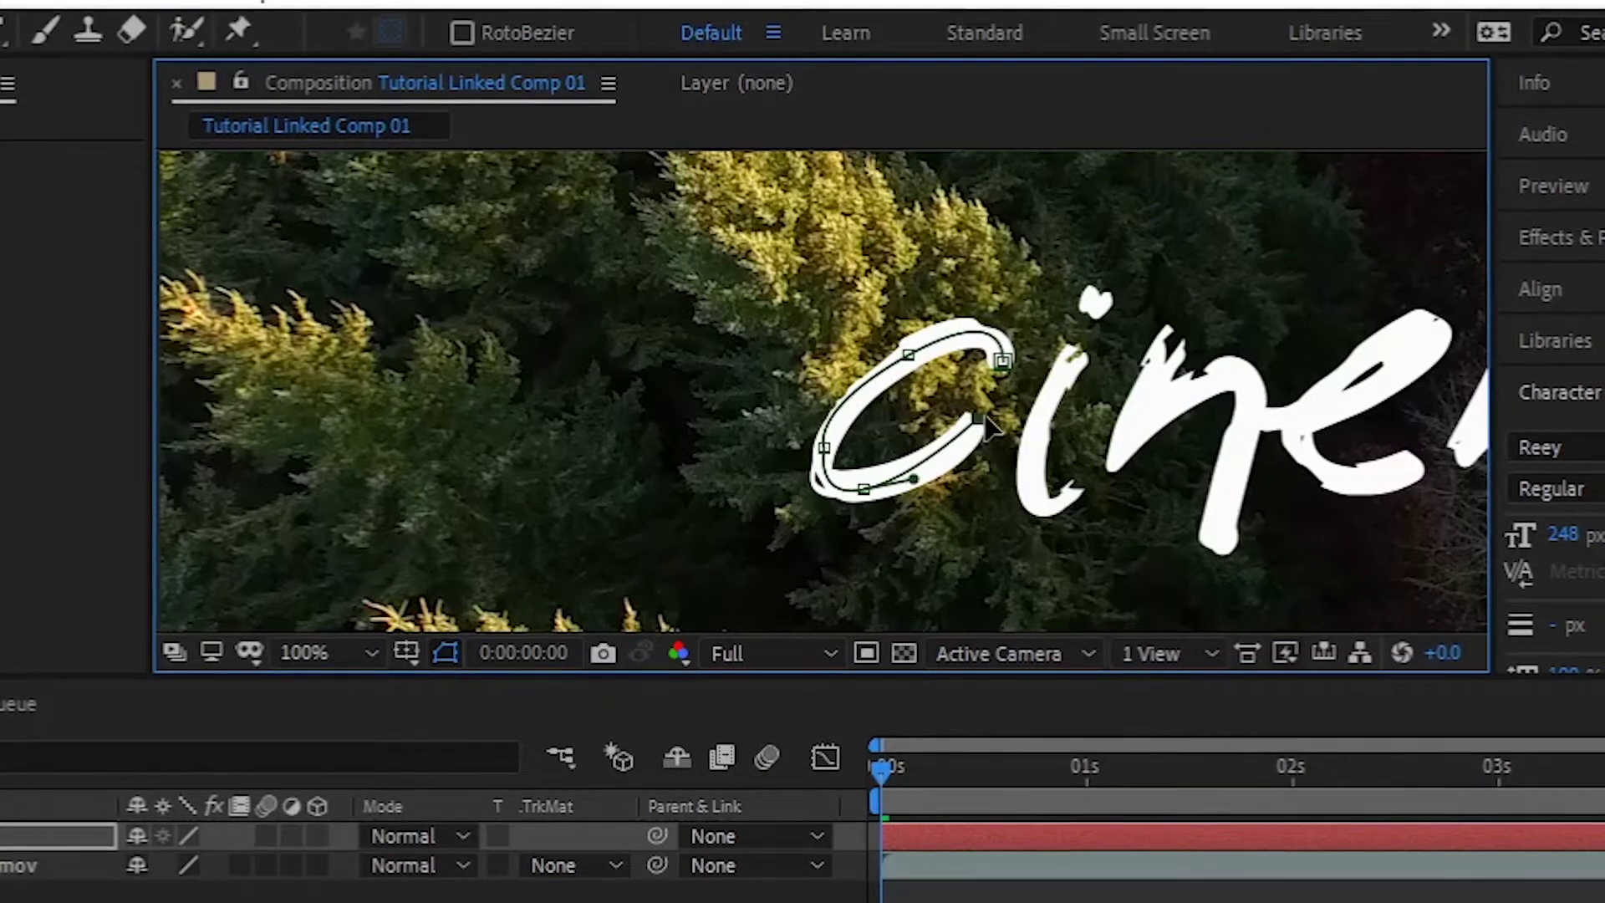
{"action": "left_click", "coordinate": [1021, 832]}
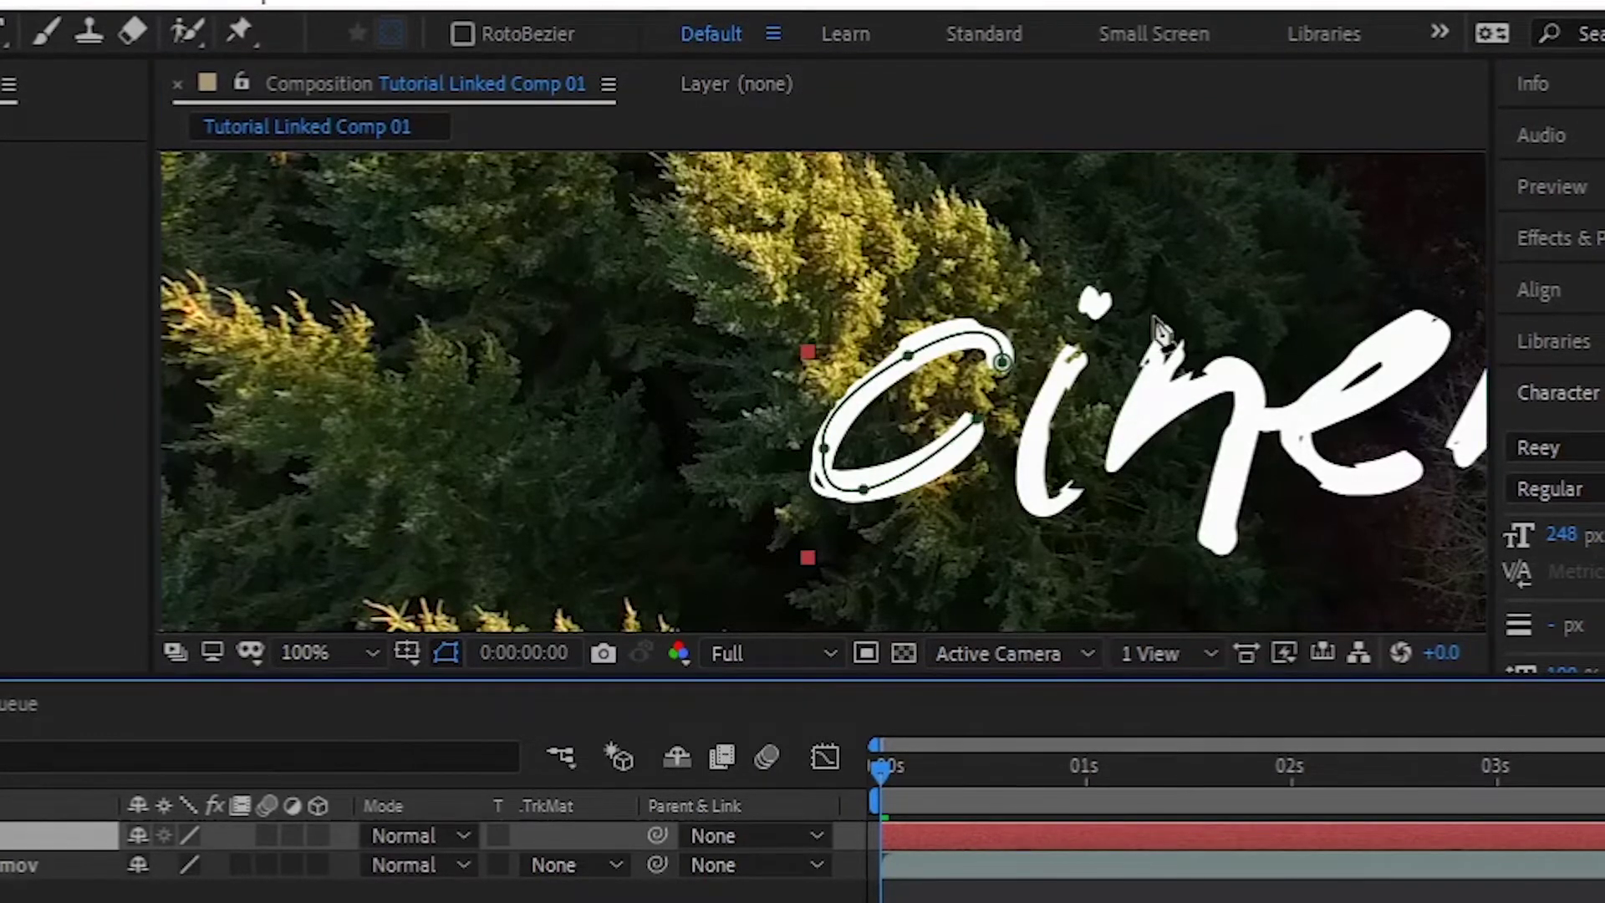
- Trace a mask path down the letter i, removing an extra point
{"action": "left_click", "coordinate": [1076, 358]}
{"action": "left_click", "coordinate": [1031, 462]}
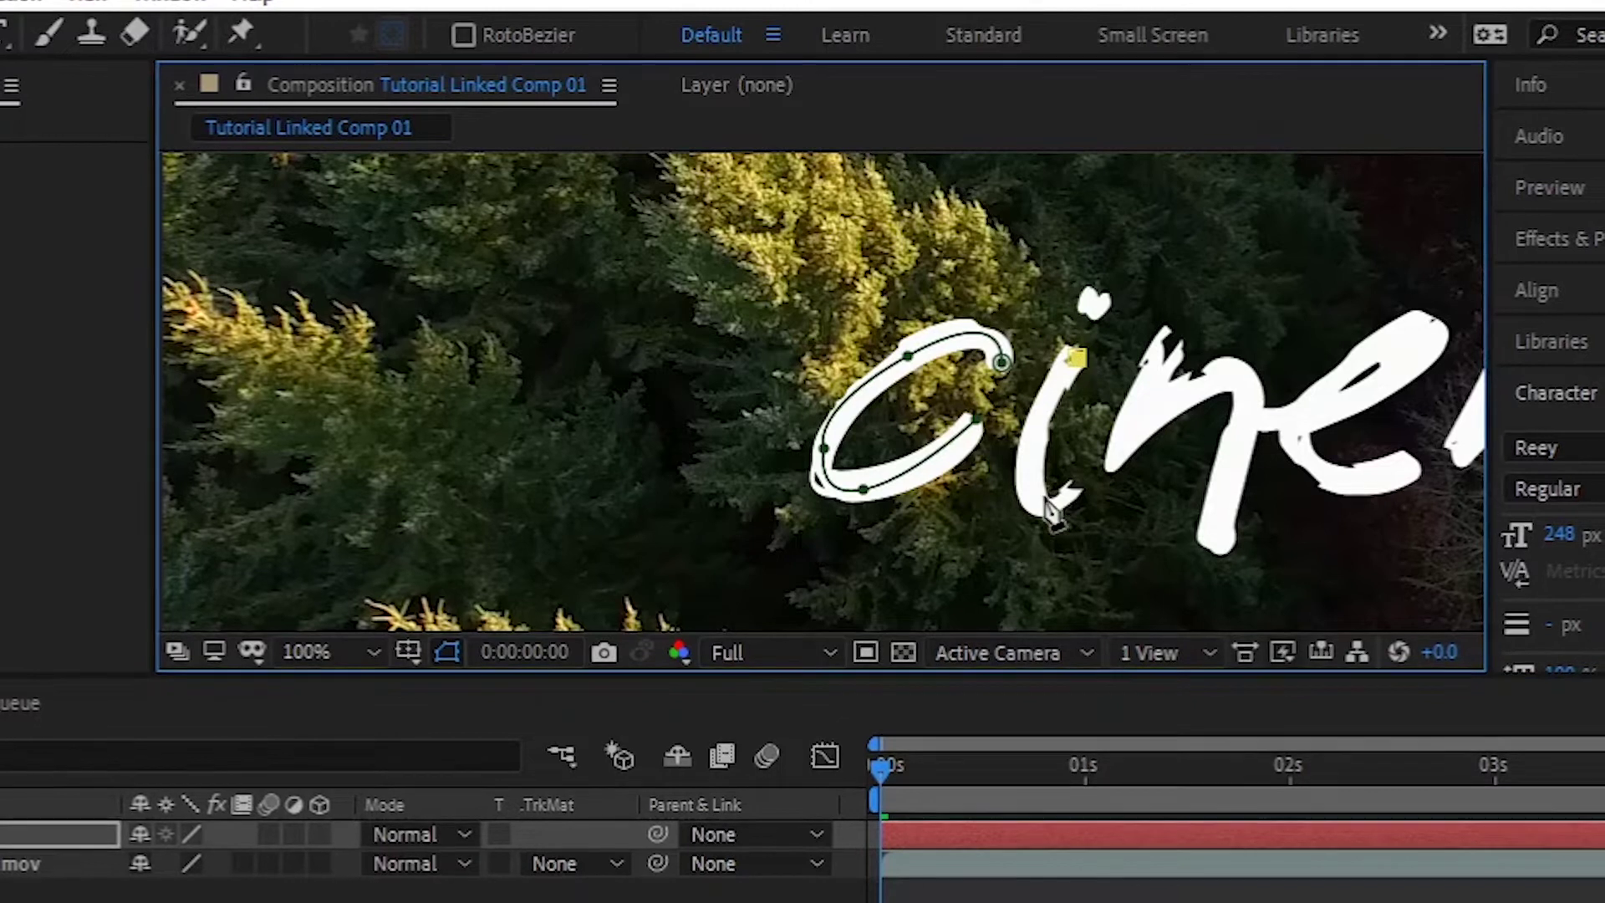
{"action": "left_click", "coordinate": [1036, 504]}
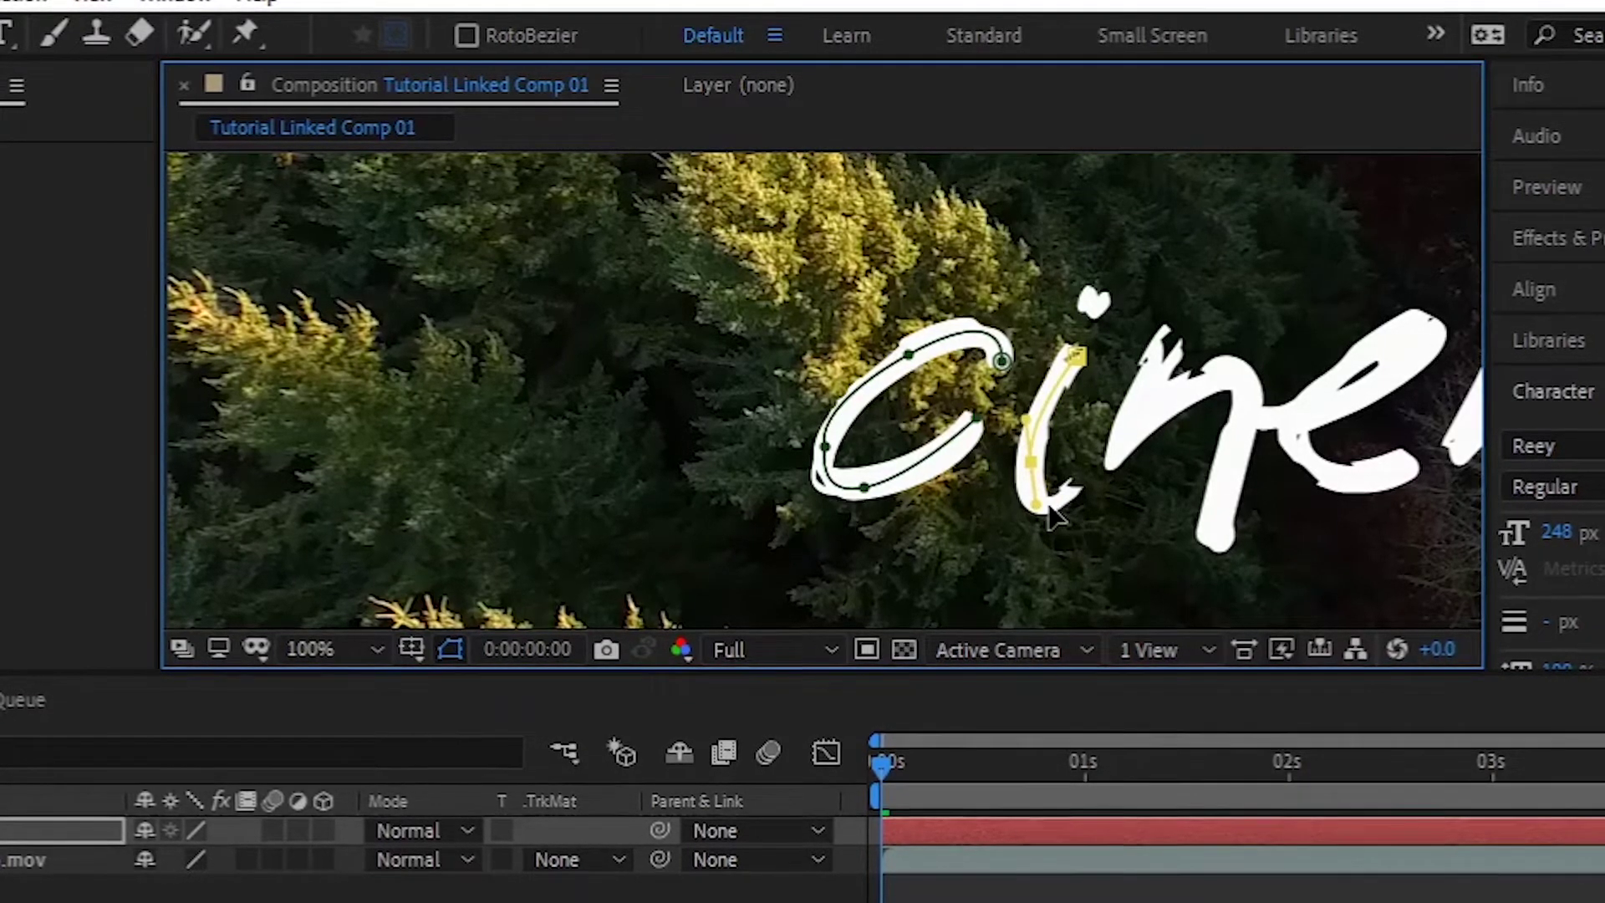
{"action": "left_click", "coordinate": [1070, 486]}
{"action": "left_click", "coordinate": [1109, 459]}
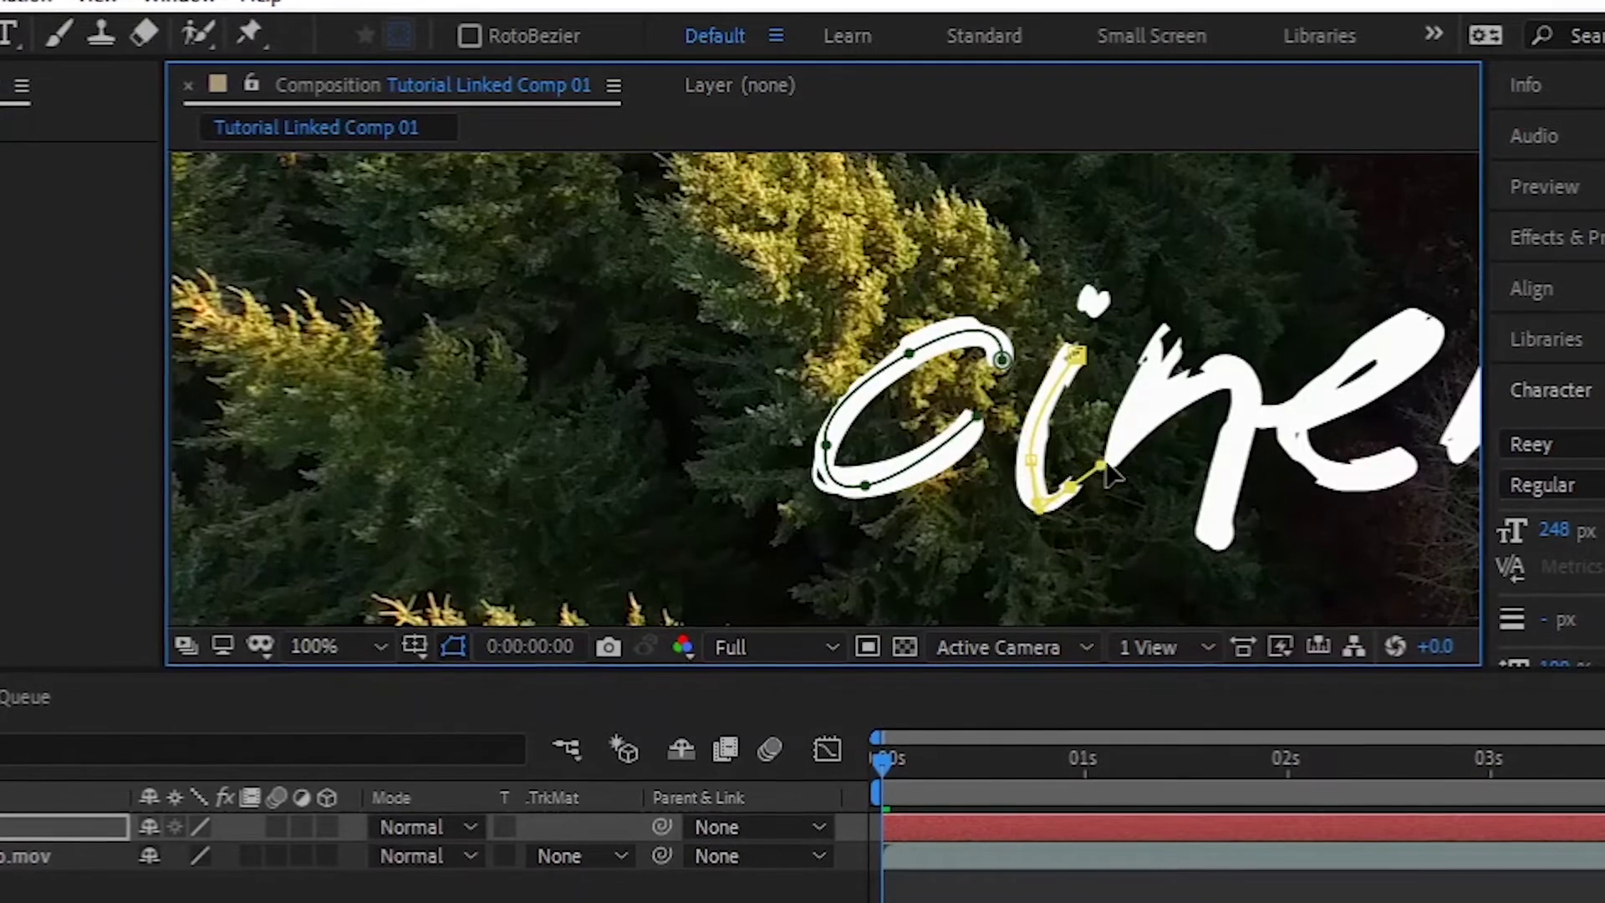
{"action": "key", "text": "ctrl+z"}
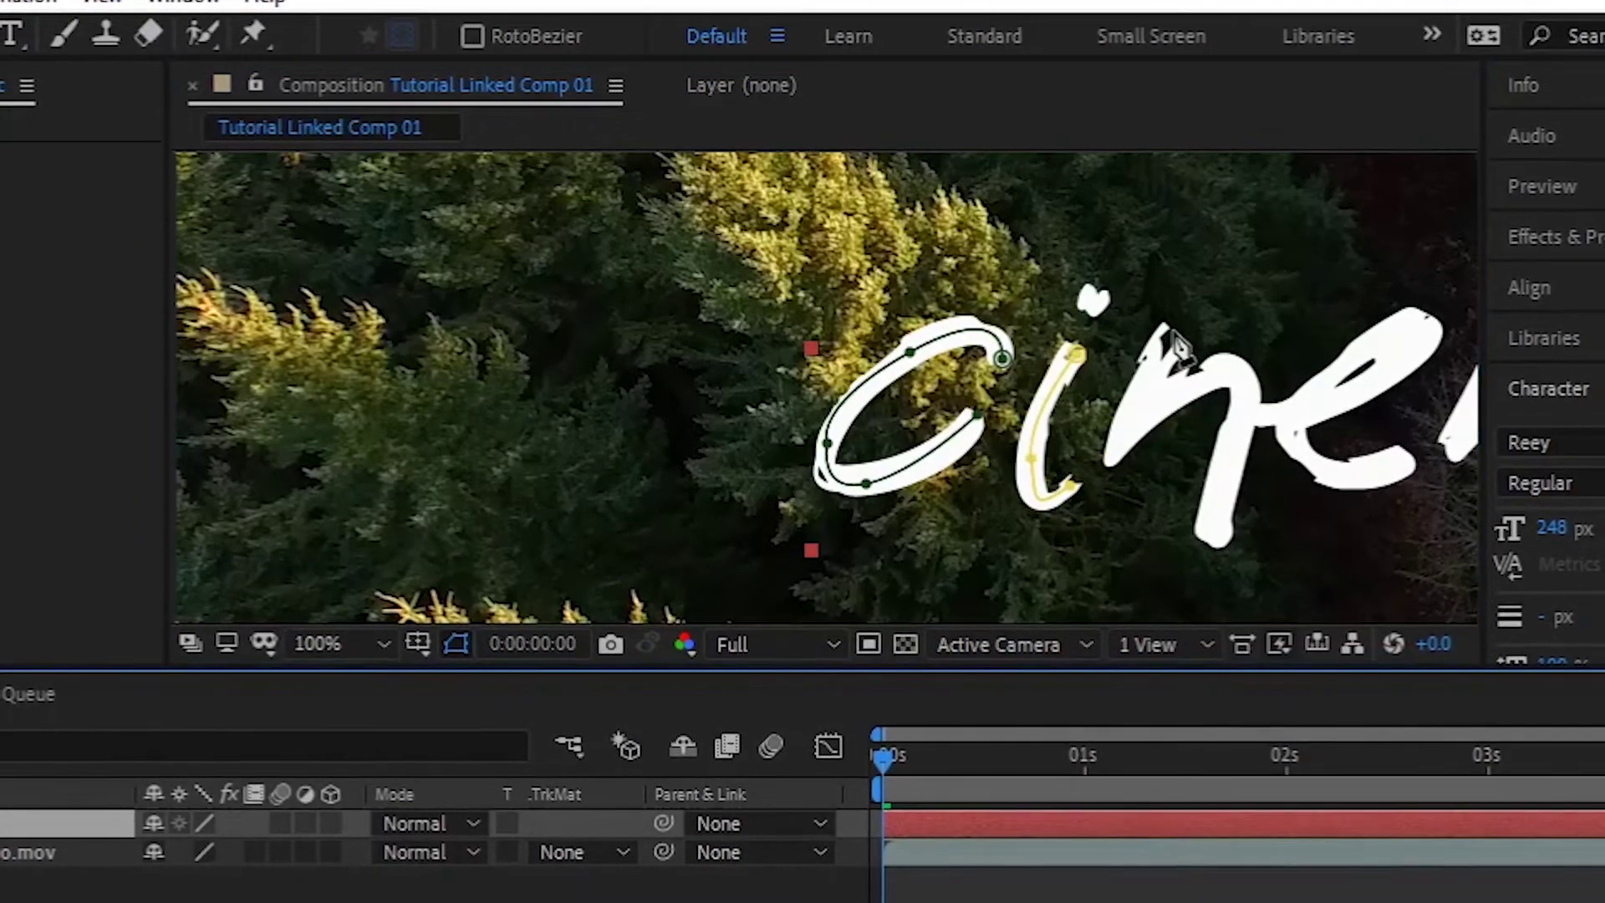
- Trace a mask path along the stroke and arch of the letter n
{"action": "left_click", "coordinate": [1170, 328]}
{"action": "left_click", "coordinate": [1102, 459]}
{"action": "left_click", "coordinate": [1162, 391]}
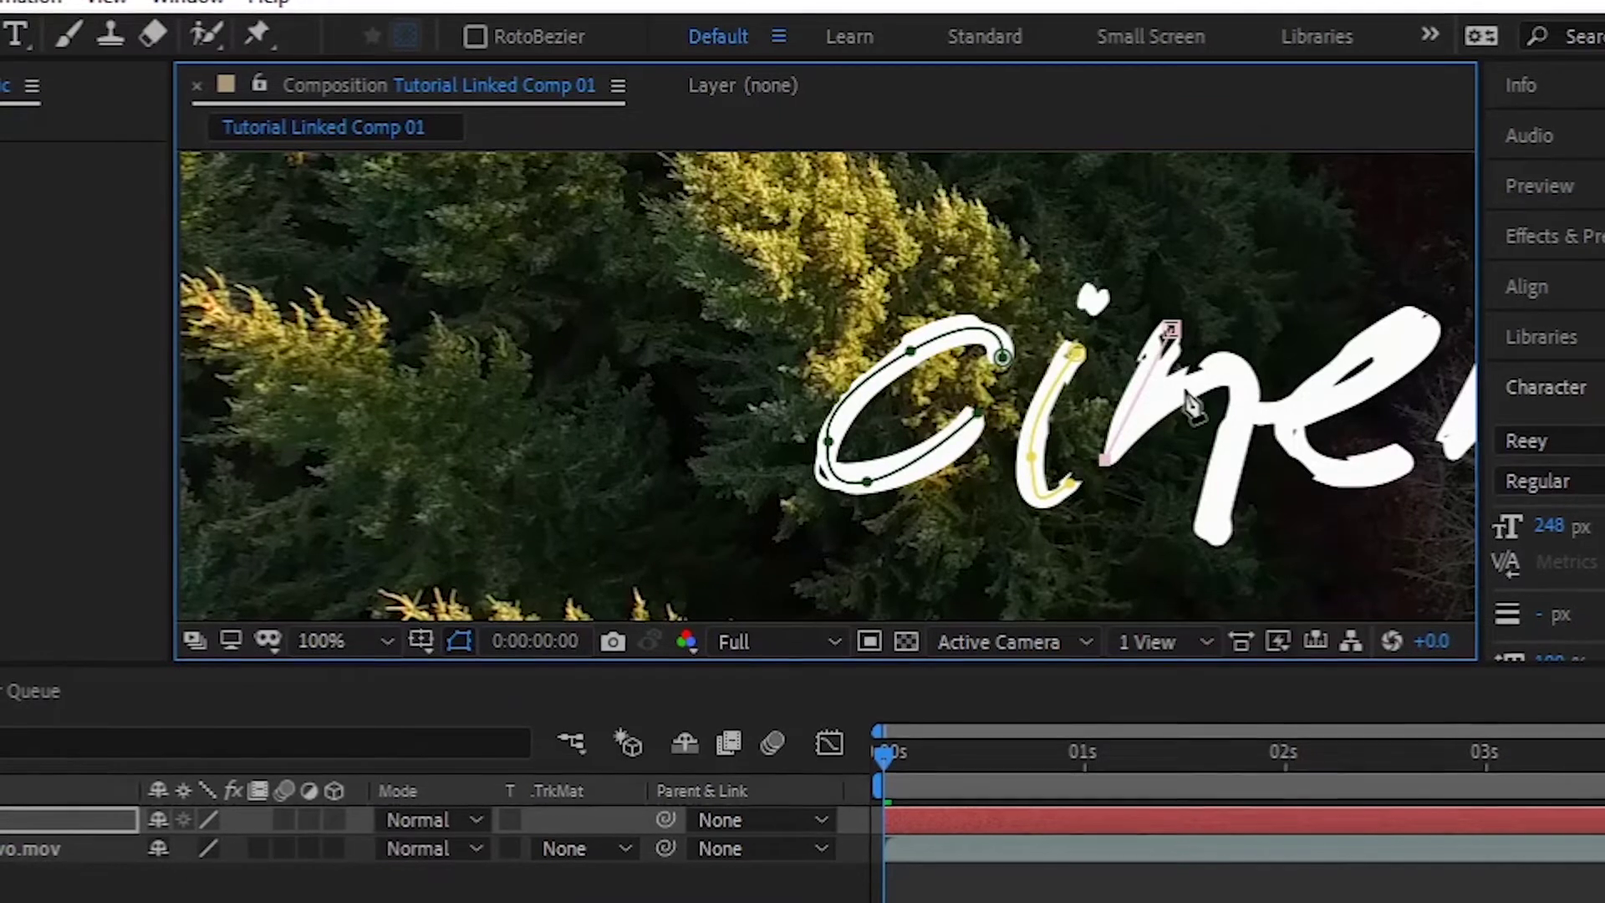
{"action": "left_click", "coordinate": [1229, 361]}
{"action": "left_click", "coordinate": [1247, 386]}
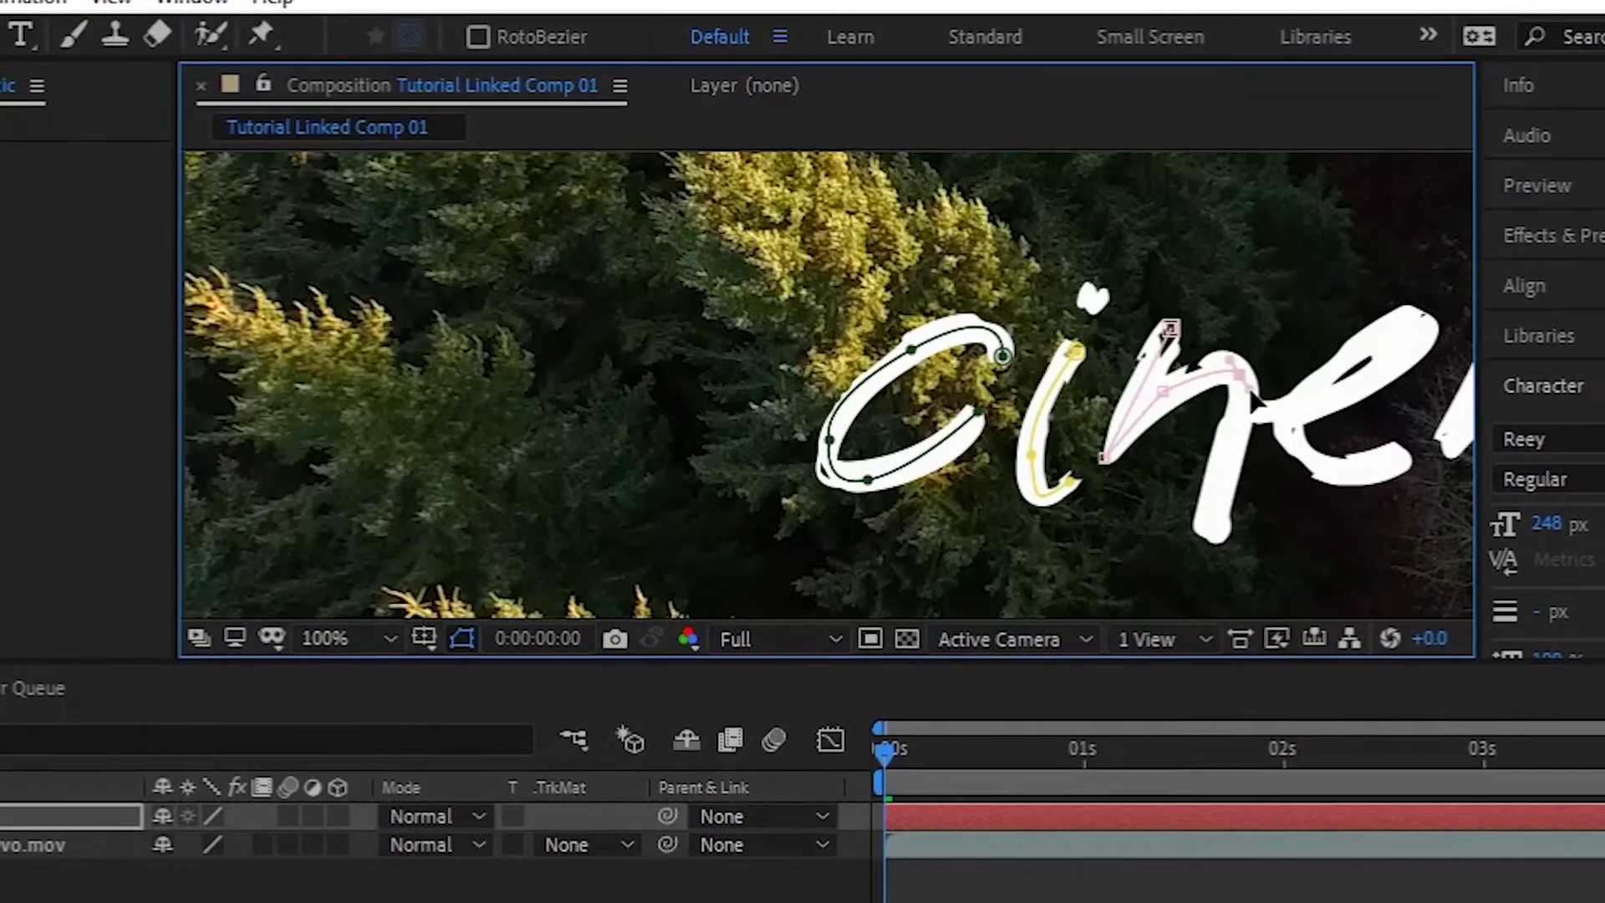
{"action": "left_click", "coordinate": [1219, 520]}
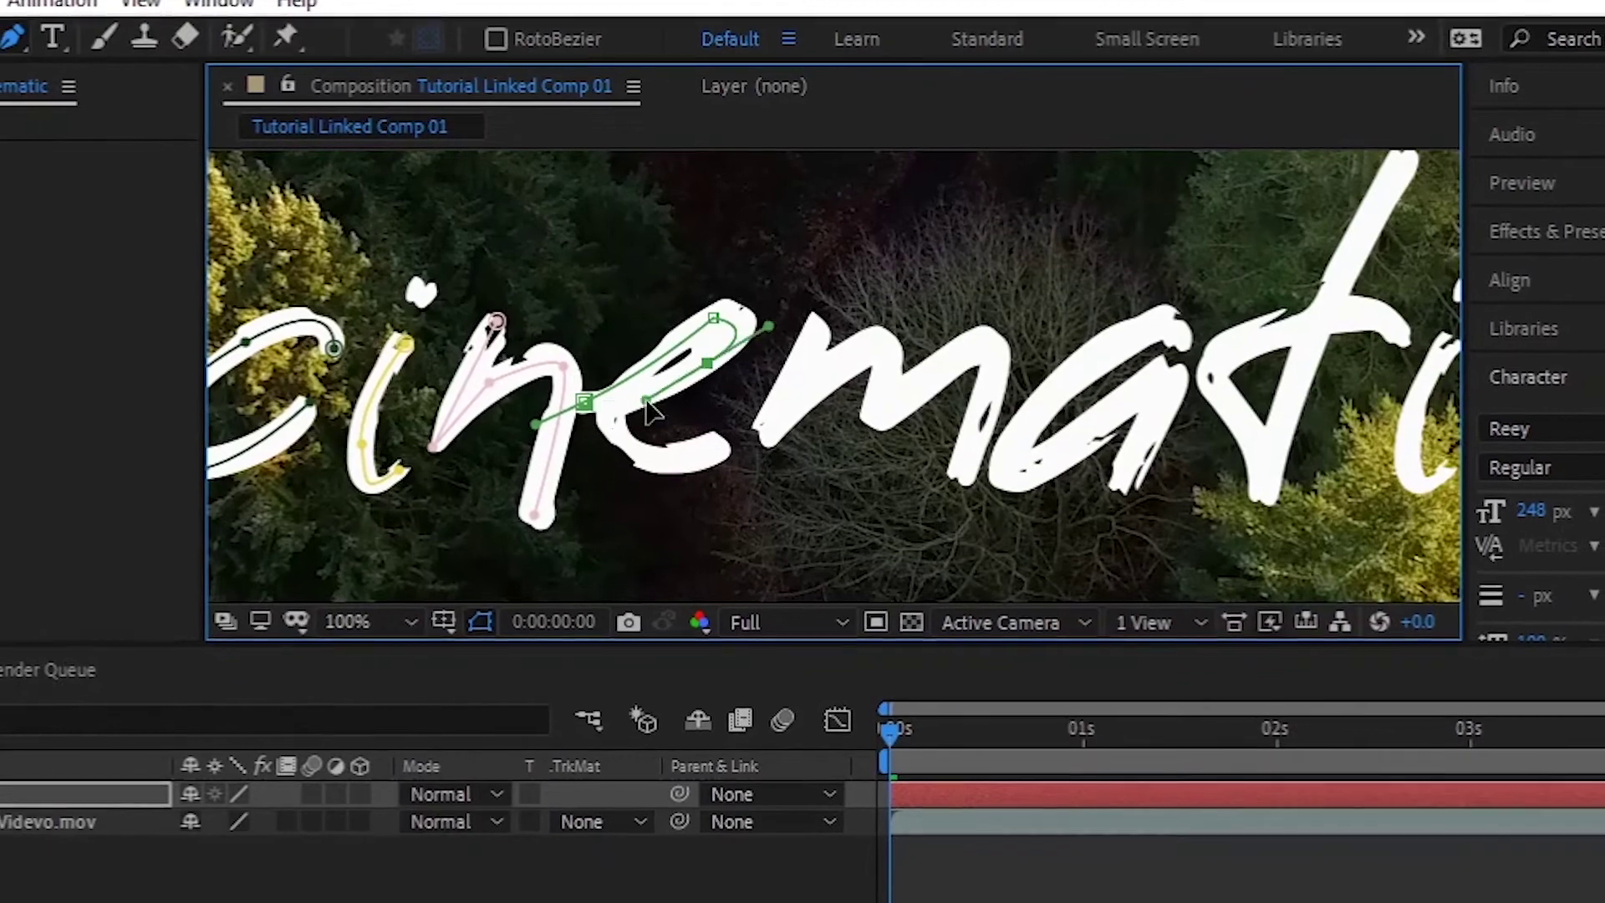
- Trace mask paths along the letters e and m
{"action": "left_click", "coordinate": [715, 443]}
{"action": "left_click", "coordinate": [645, 453]}
{"action": "left_click", "coordinate": [585, 403]}
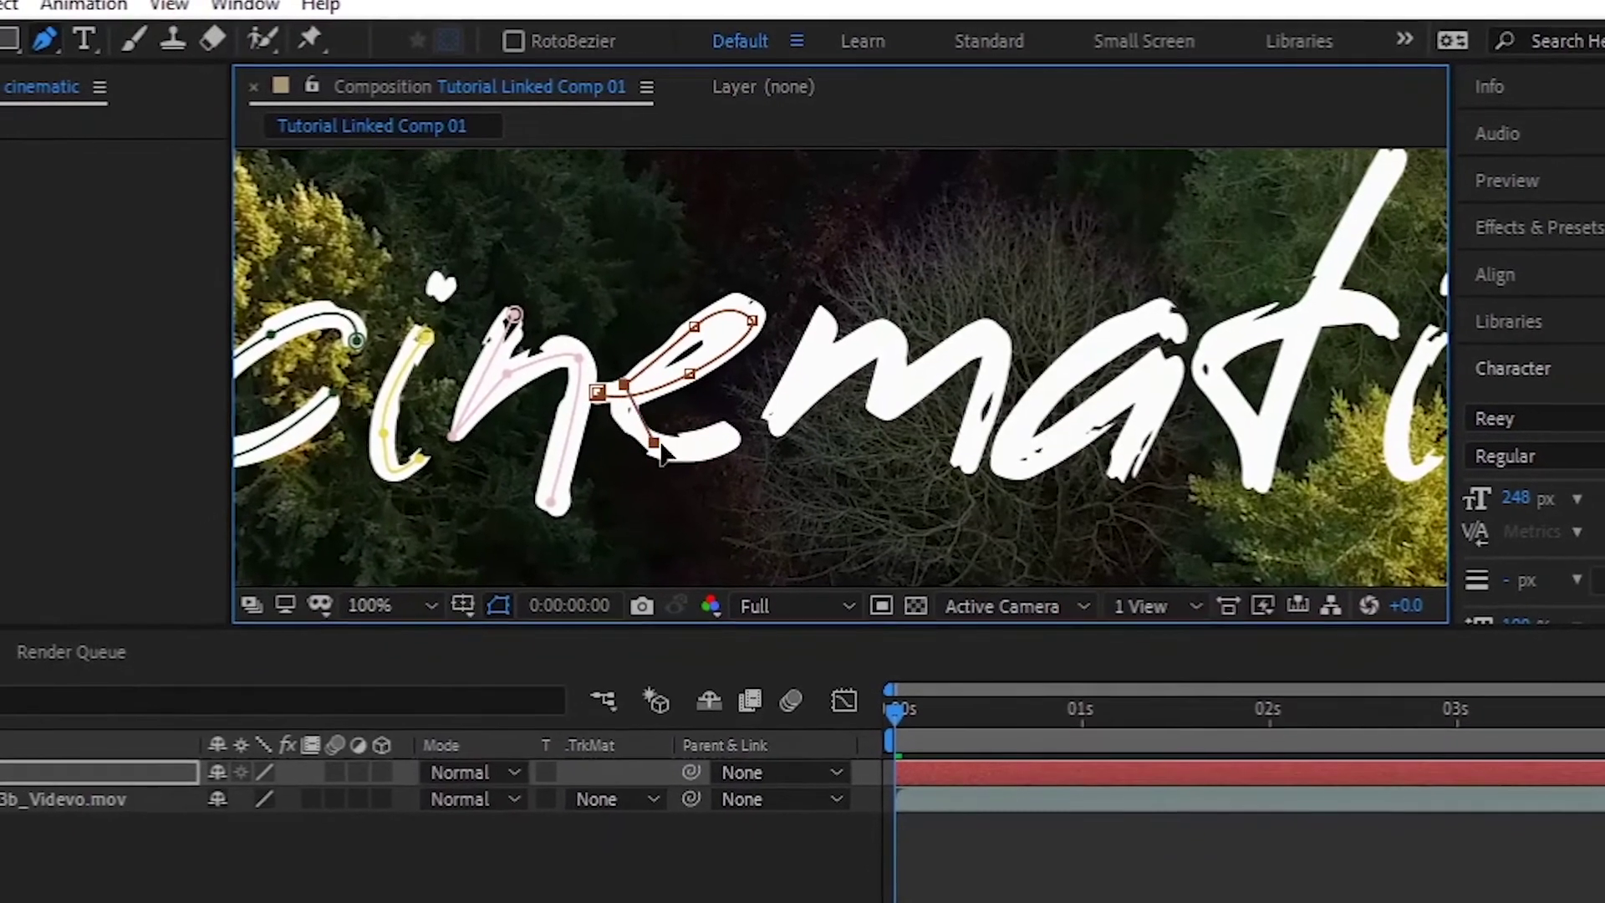
{"action": "left_click", "coordinate": [766, 432]}
{"action": "left_click", "coordinate": [819, 321]}
{"action": "left_click", "coordinate": [835, 366]}
{"action": "left_click", "coordinate": [888, 384]}
{"action": "left_click", "coordinate": [874, 415]}
{"action": "left_click", "coordinate": [948, 346]}
- Trace a mask path along the letter a
{"action": "left_click", "coordinate": [997, 361]}
{"action": "left_click", "coordinate": [963, 454]}
{"action": "left_click", "coordinate": [783, 412]}
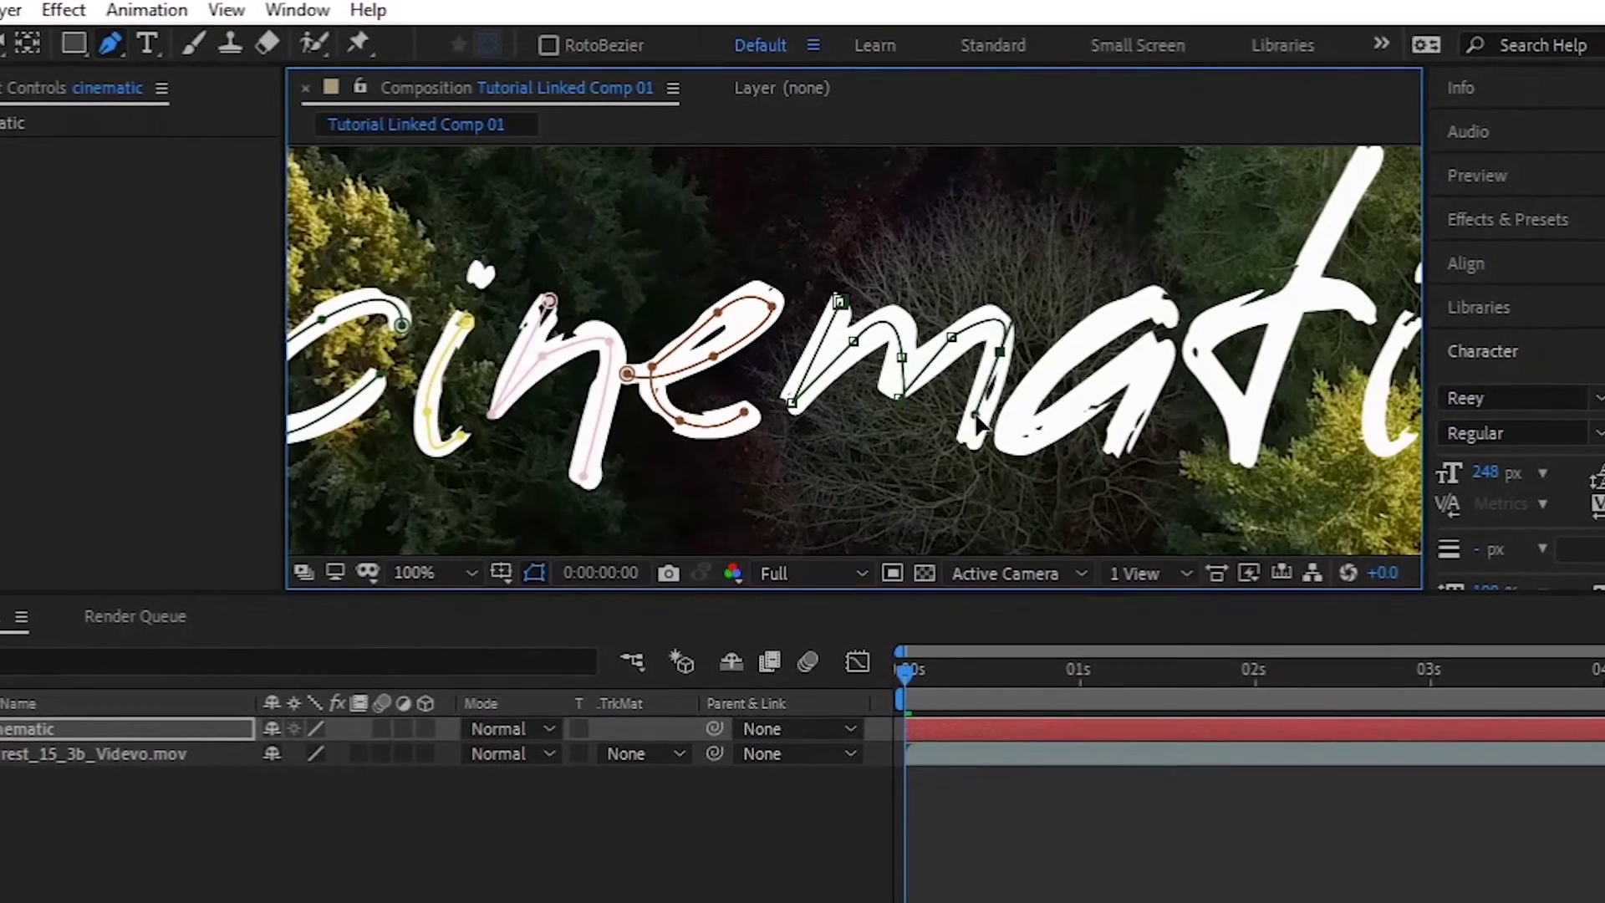
{"action": "left_click", "coordinate": [1168, 330]}
{"action": "left_click", "coordinate": [1058, 364]}
{"action": "left_click", "coordinate": [1029, 454]}
{"action": "left_click", "coordinate": [1123, 458]}
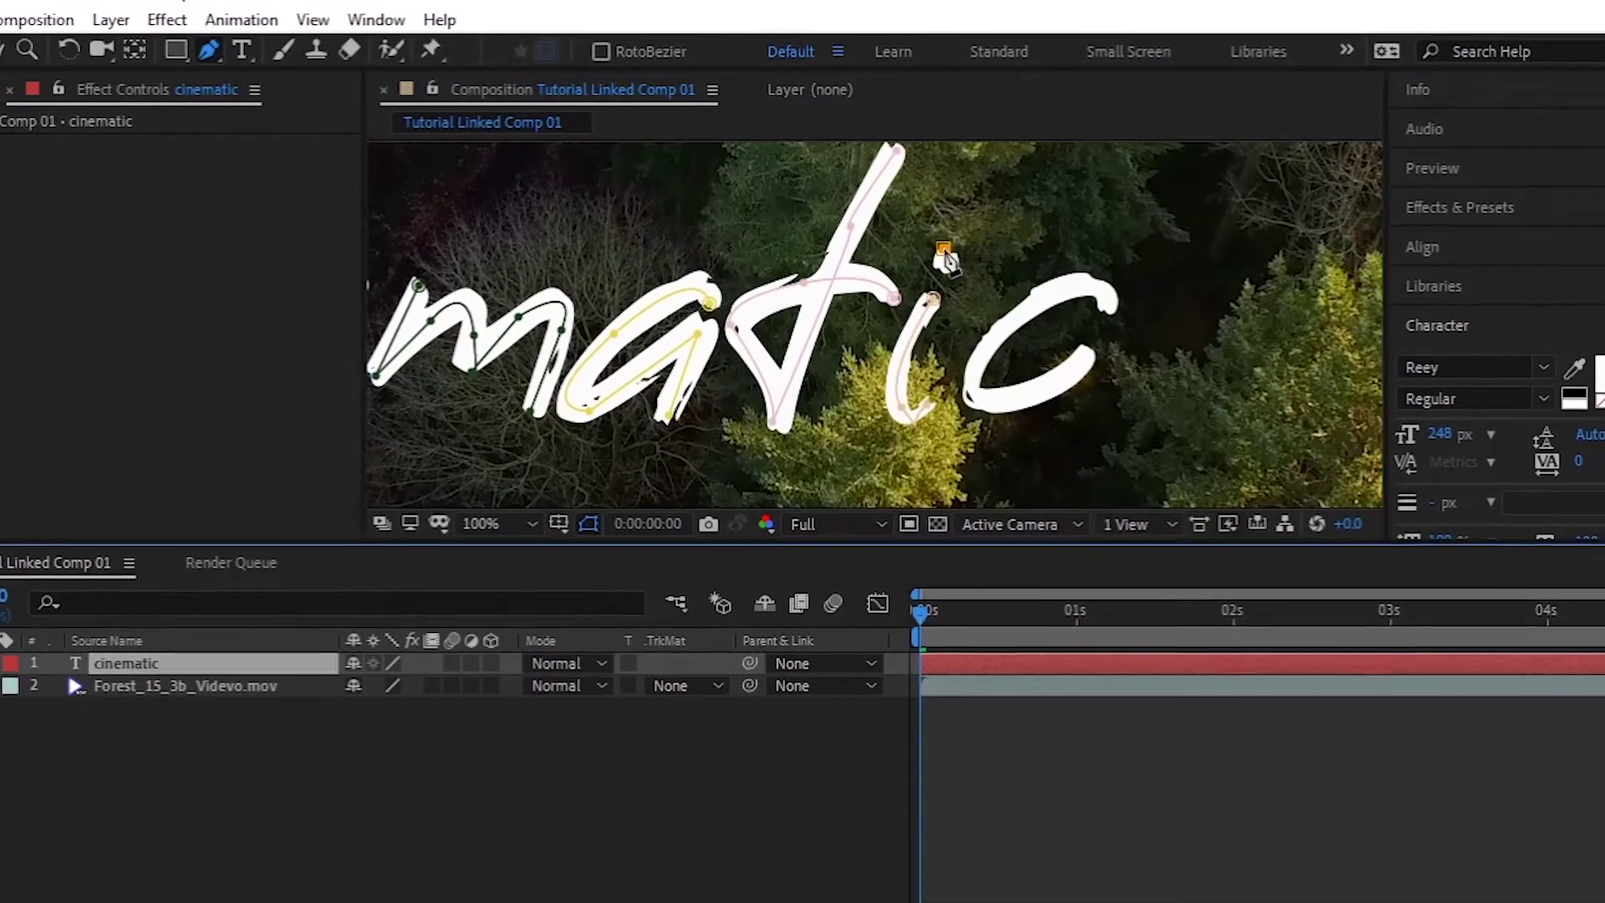
- Trace a mask path around the final c
{"action": "left_click", "coordinate": [1108, 311]}
{"action": "left_click", "coordinate": [1080, 280]}
{"action": "left_click", "coordinate": [1027, 304]}
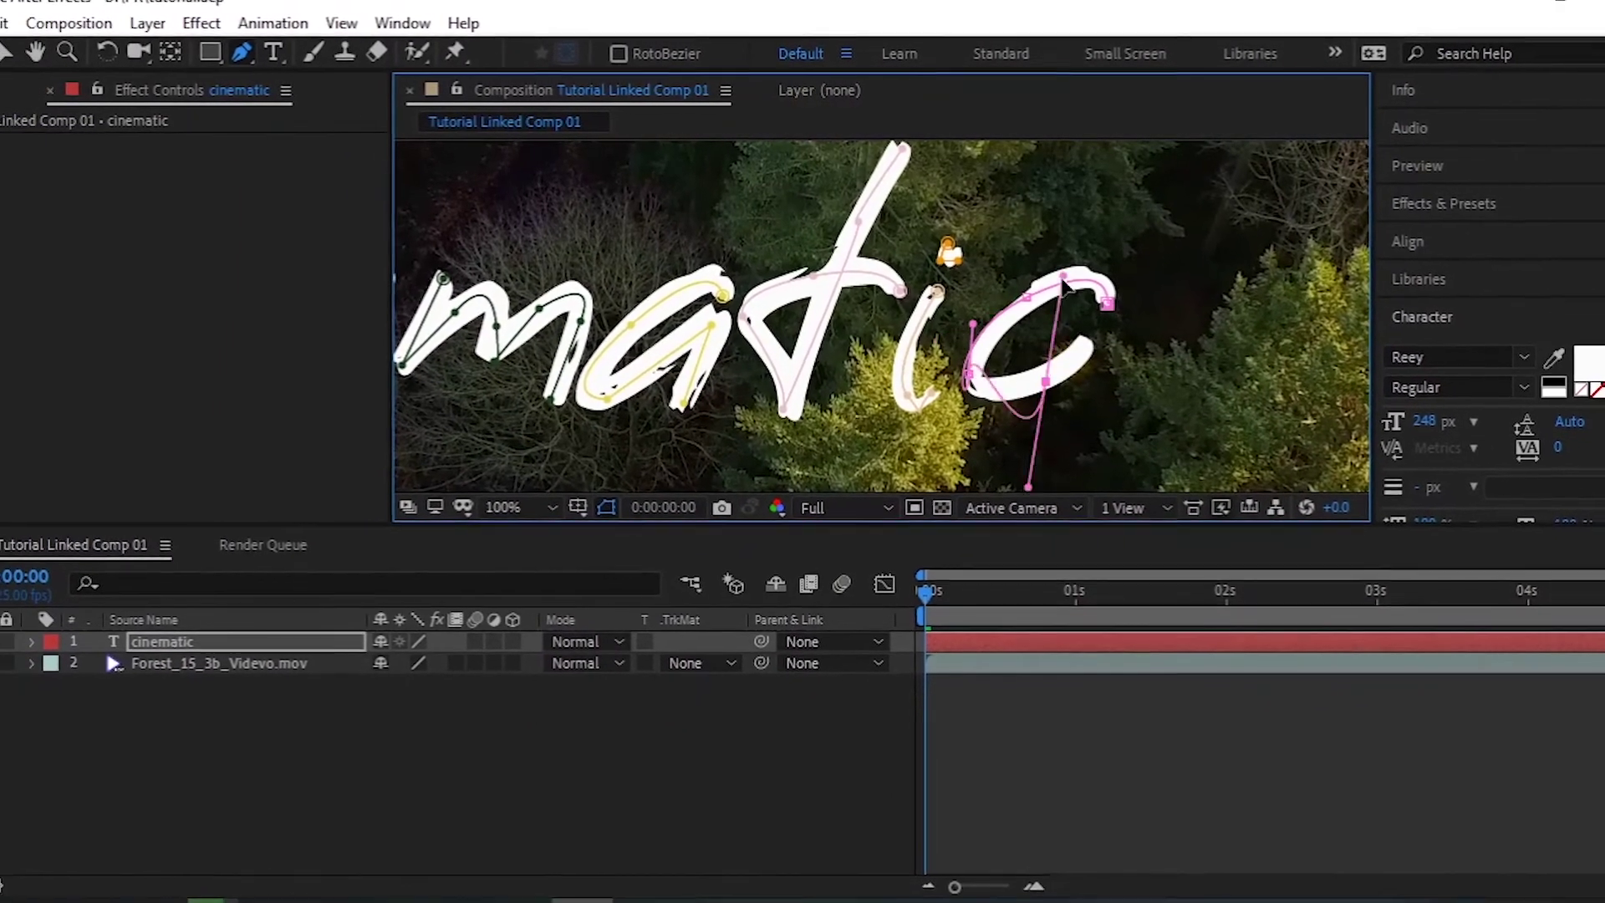
{"action": "left_click", "coordinate": [974, 396]}
{"action": "left_click", "coordinate": [1035, 383]}
{"action": "left_click", "coordinate": [1086, 362]}
{"action": "scroll", "coordinate": [1041, 372], "scroll_direction": "down", "scroll_amount": 2}
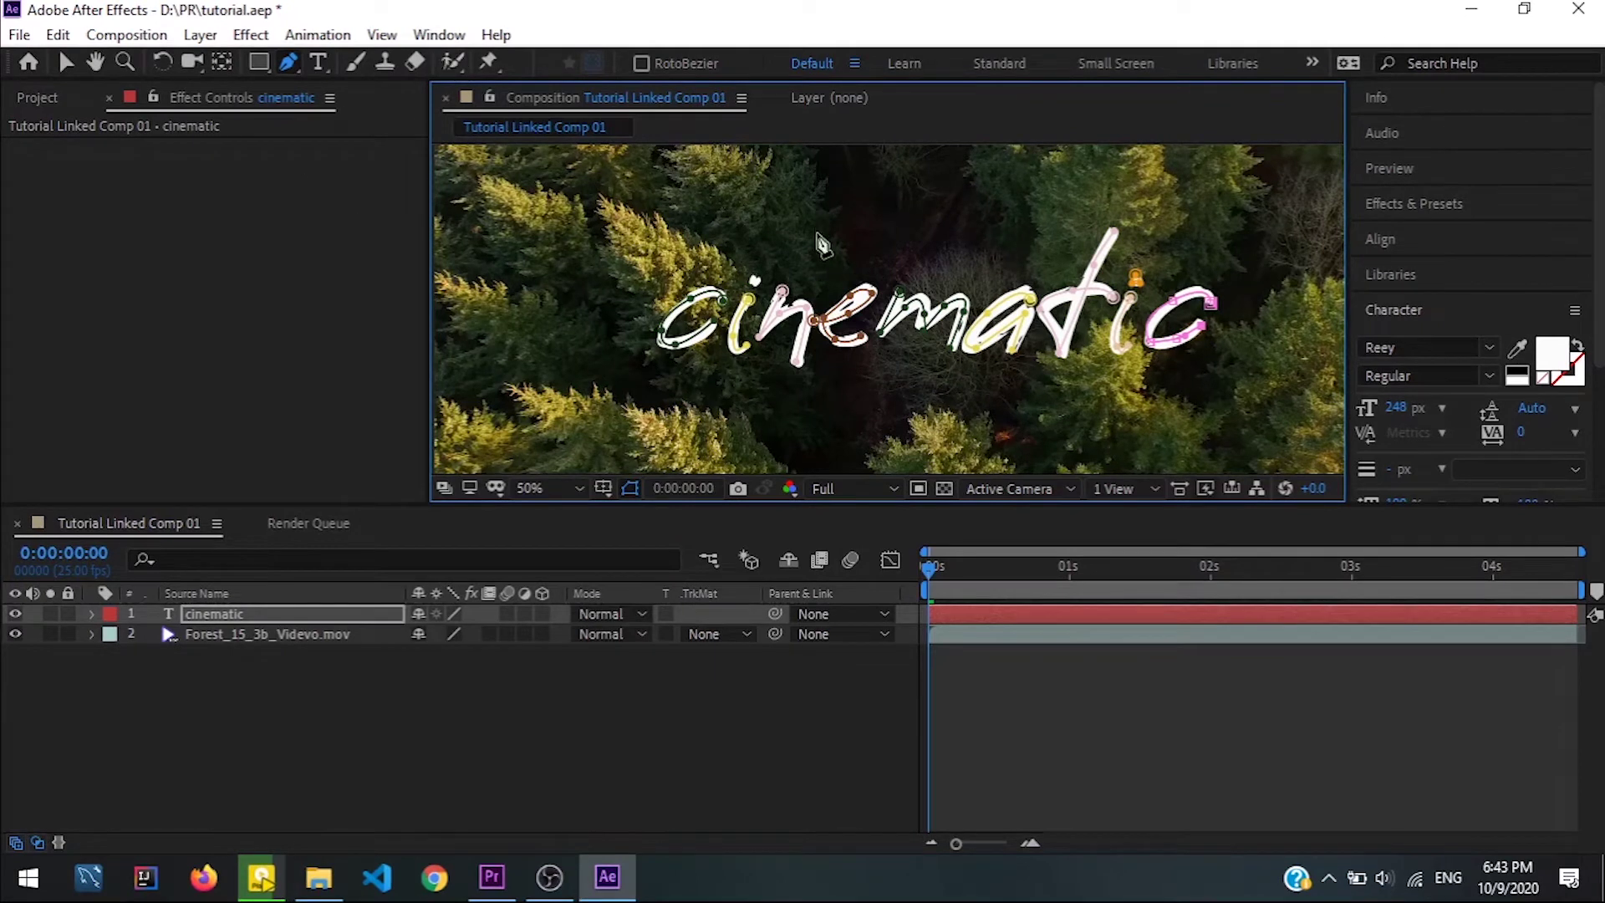
- Apply Effect > Generate > Stroke to the cinematic layer, following Mask 1 at brush size 2.0
{"action": "left_click", "coordinate": [250, 35]}
{"action": "mouse_move", "coordinate": [126, 35]}
{"action": "mouse_move", "coordinate": [252, 34]}
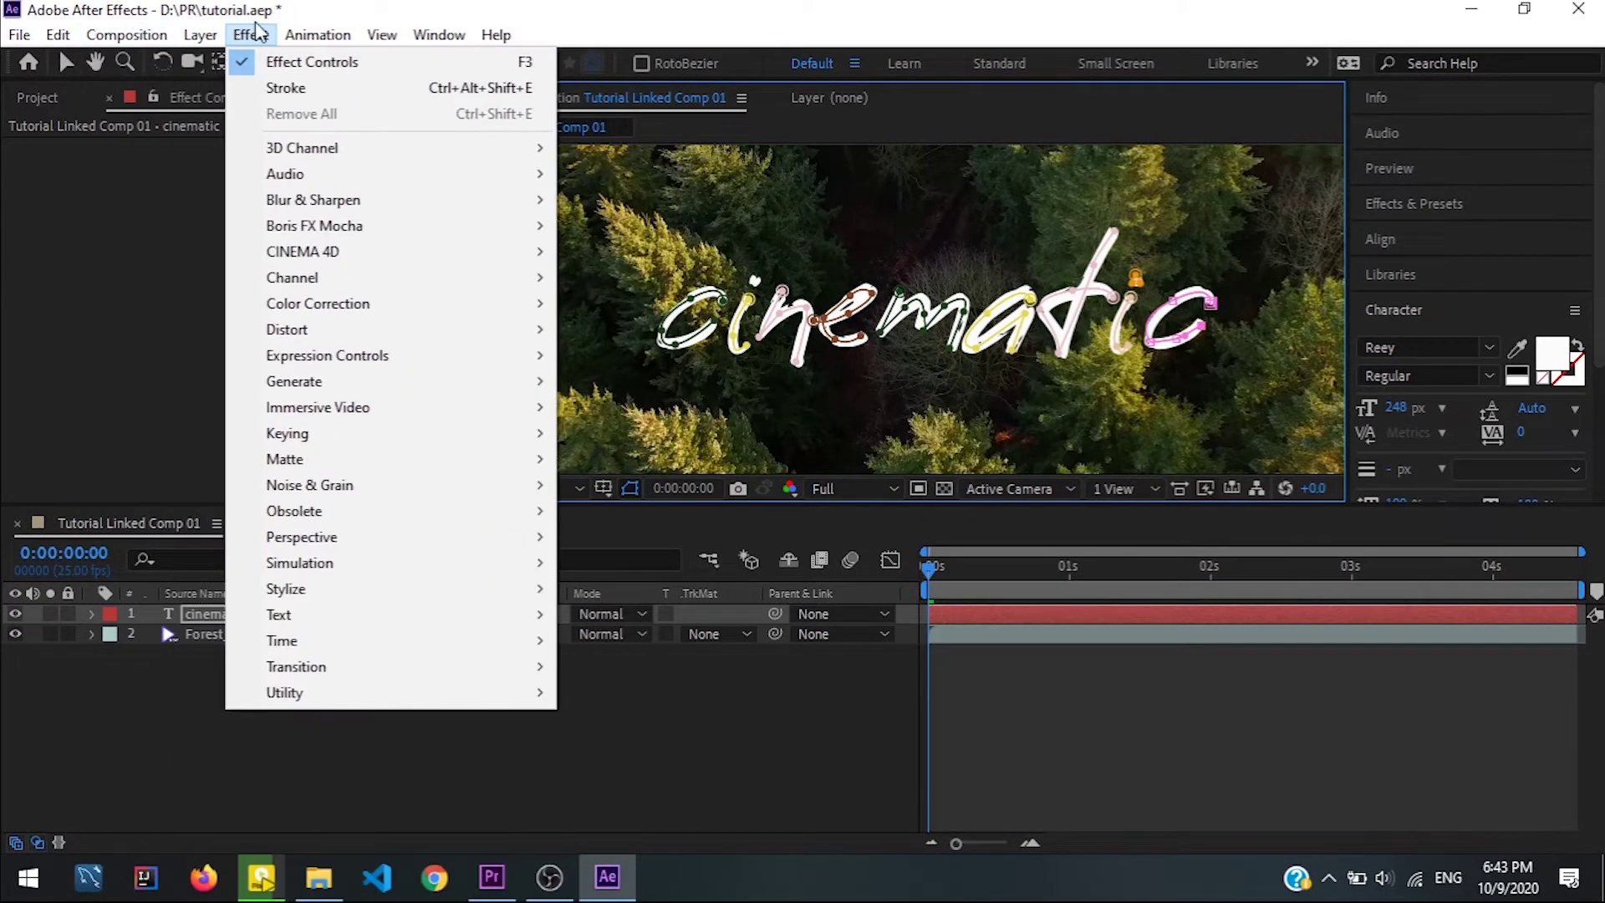
{"action": "mouse_move", "coordinate": [301, 383]}
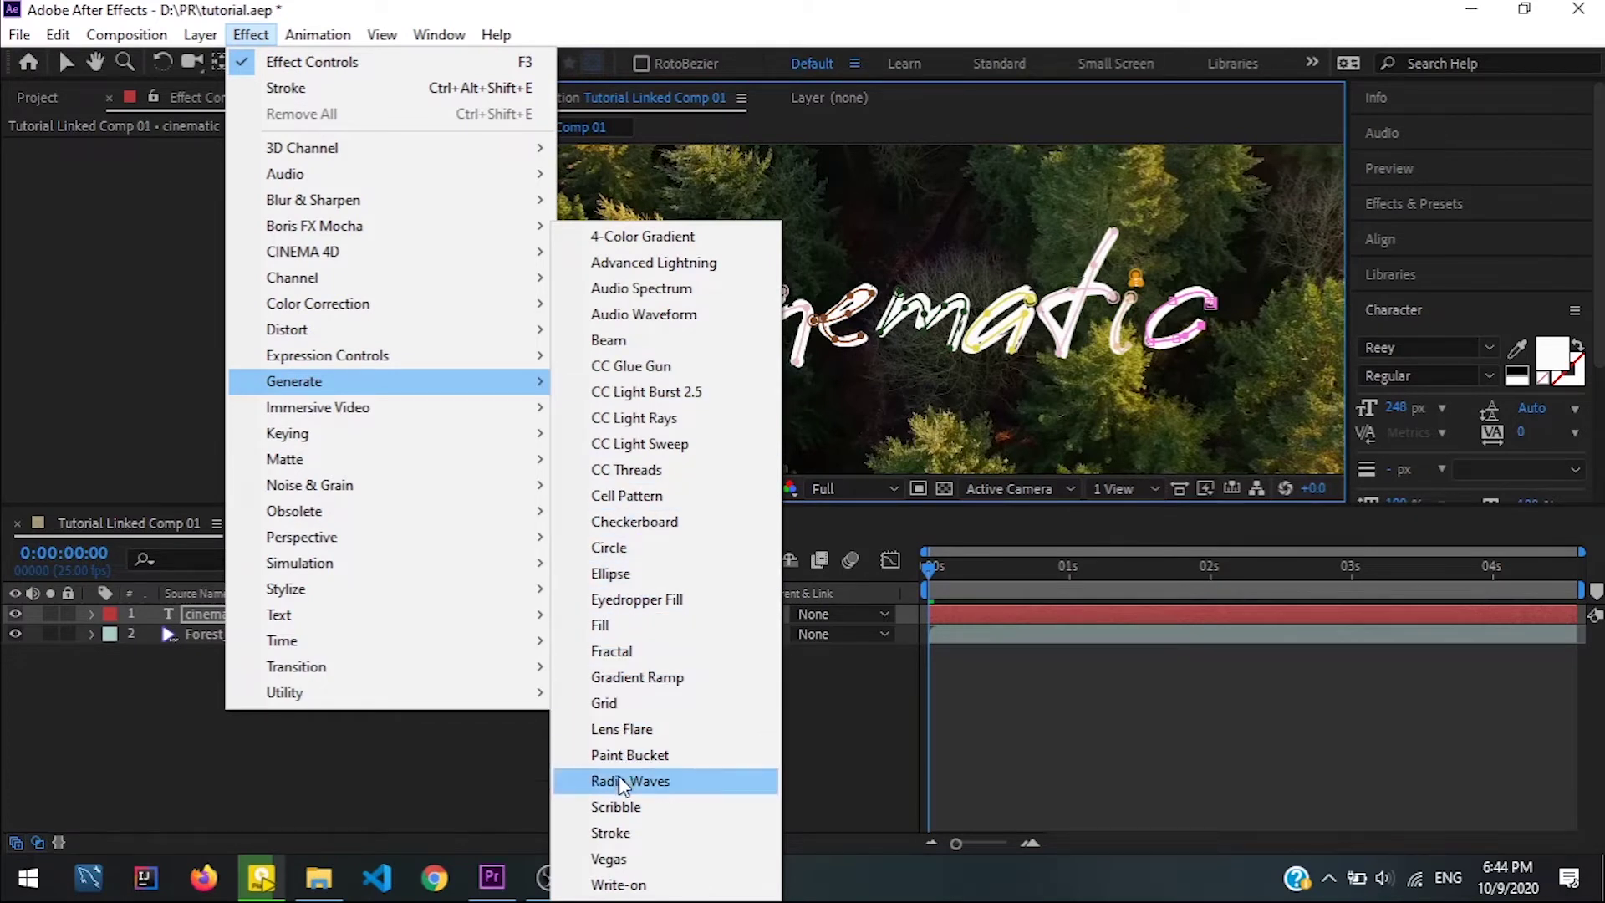
{"action": "left_click", "coordinate": [628, 834]}
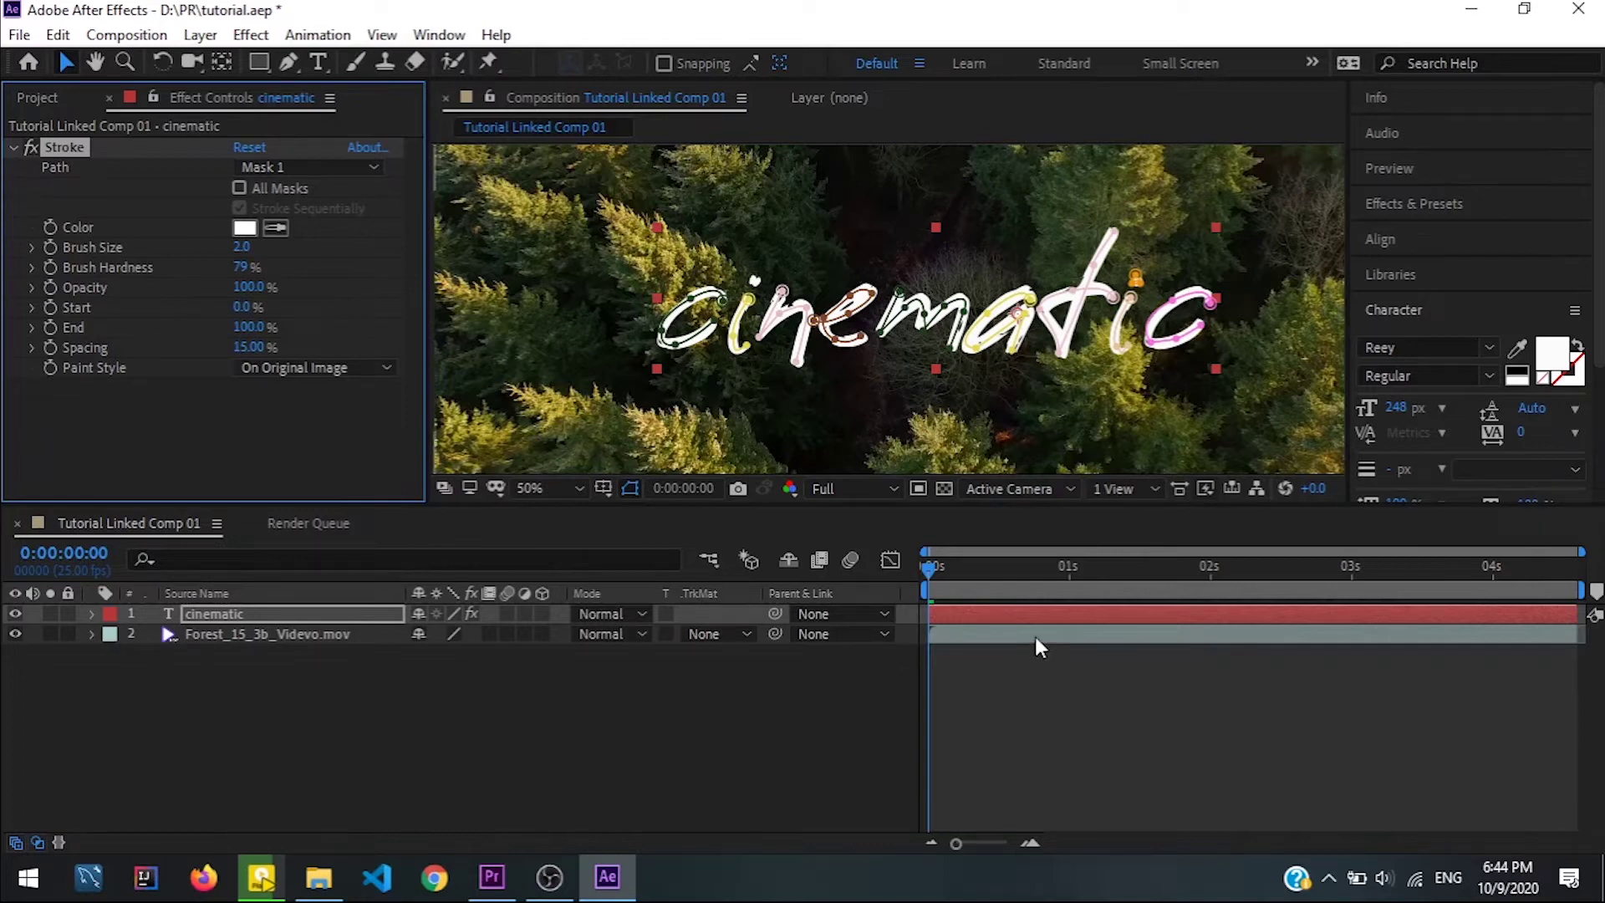
- Set the Stroke to All Masks with Stroke Sequentially on and brush size 7
{"action": "left_click", "coordinate": [1063, 625]}
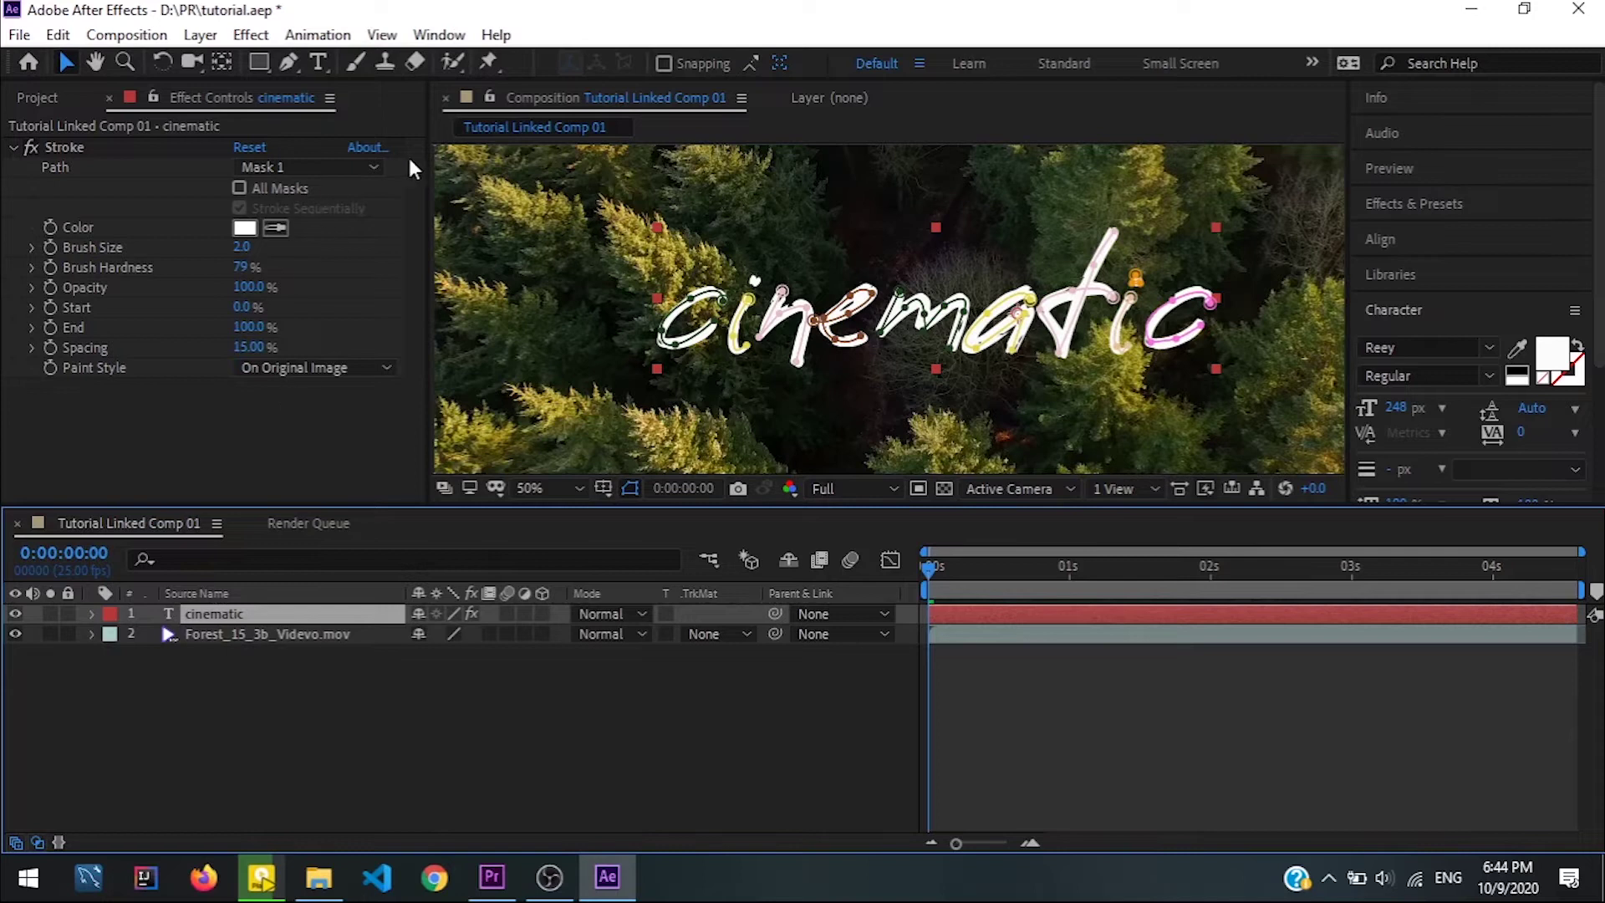
{"action": "left_click", "coordinate": [240, 188]}
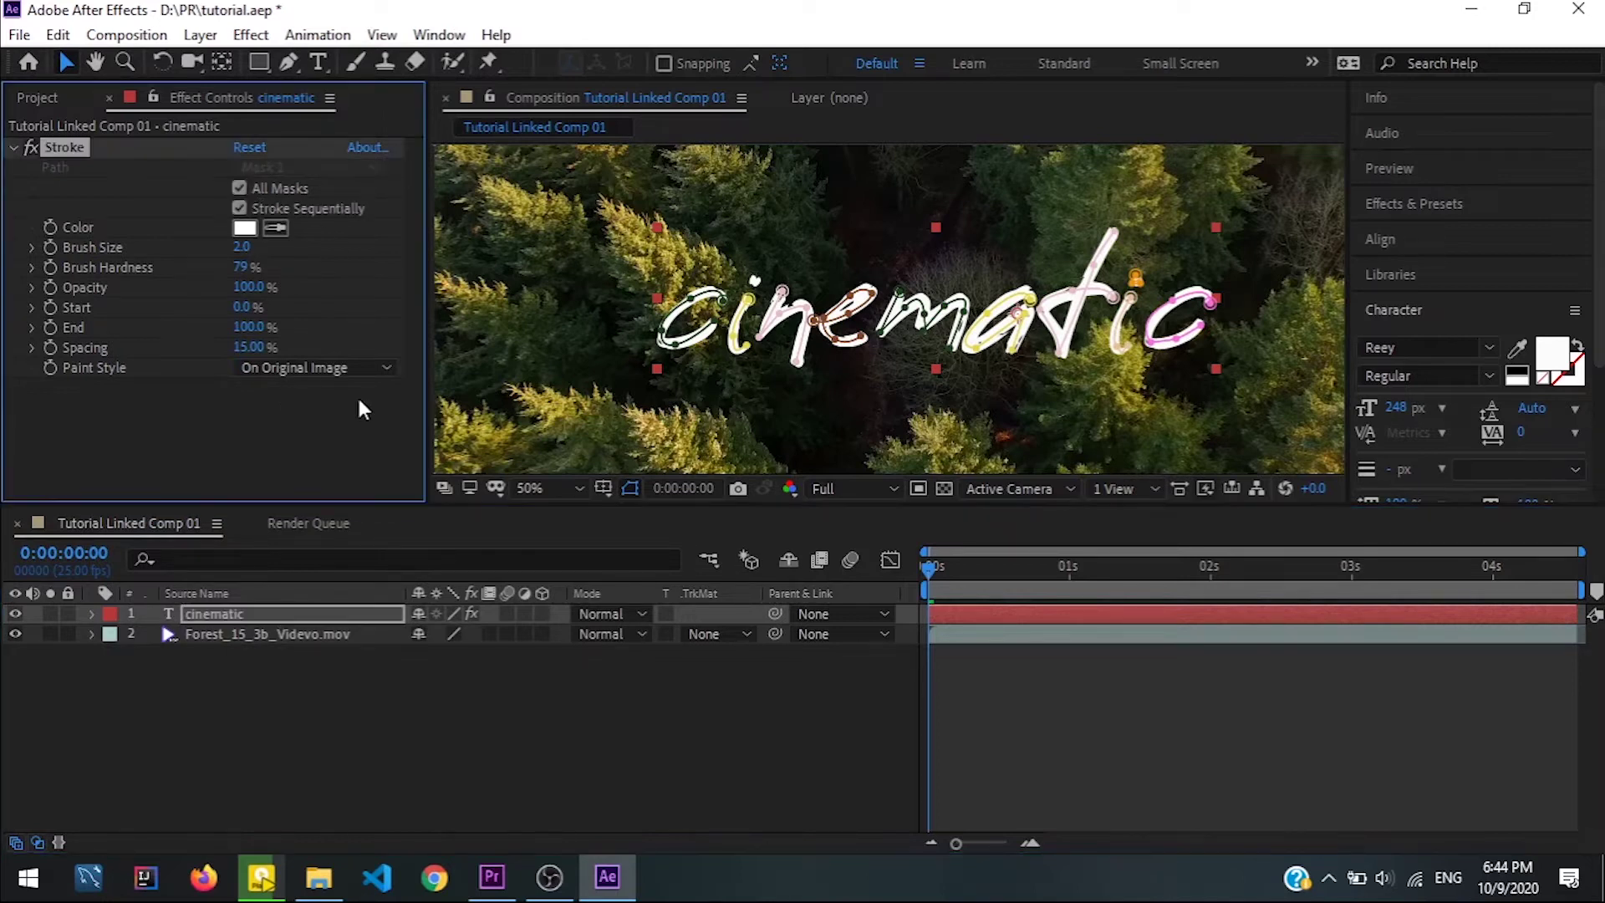
{"action": "left_click", "coordinate": [236, 249]}
{"action": "type", "text": "7"}
{"action": "key", "text": "Return"}
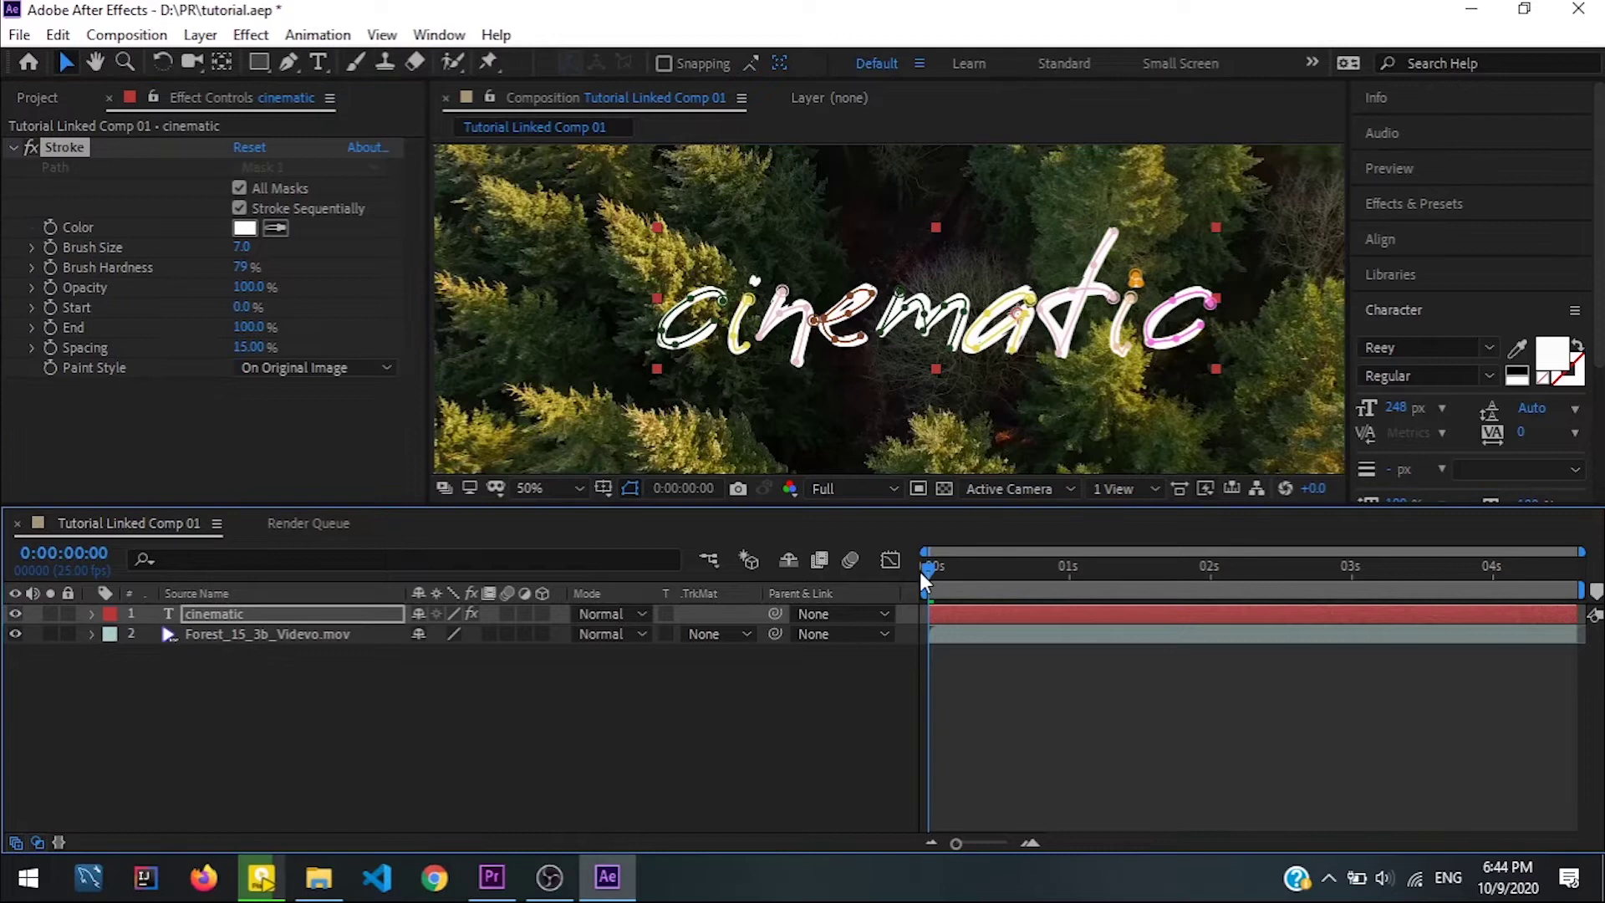
- Keyframe the Stroke End at 0% at the start of the composition
{"action": "left_click", "coordinate": [48, 324]}
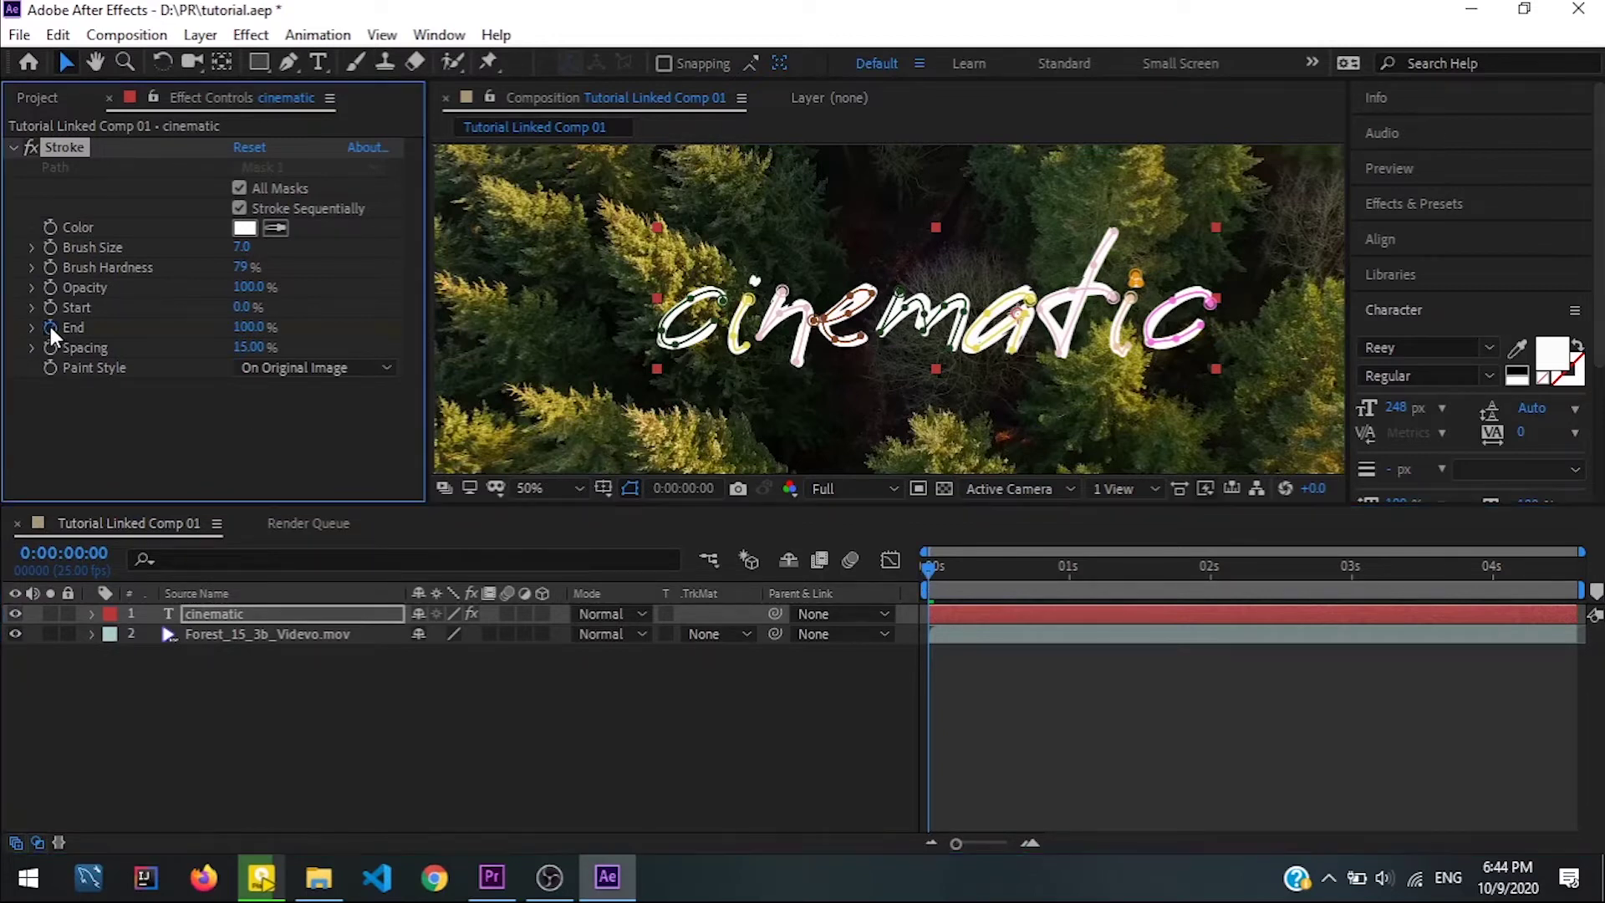
{"action": "left_click", "coordinate": [251, 327]}
{"action": "type", "text": "0"}
{"action": "left_click", "coordinate": [338, 329]}
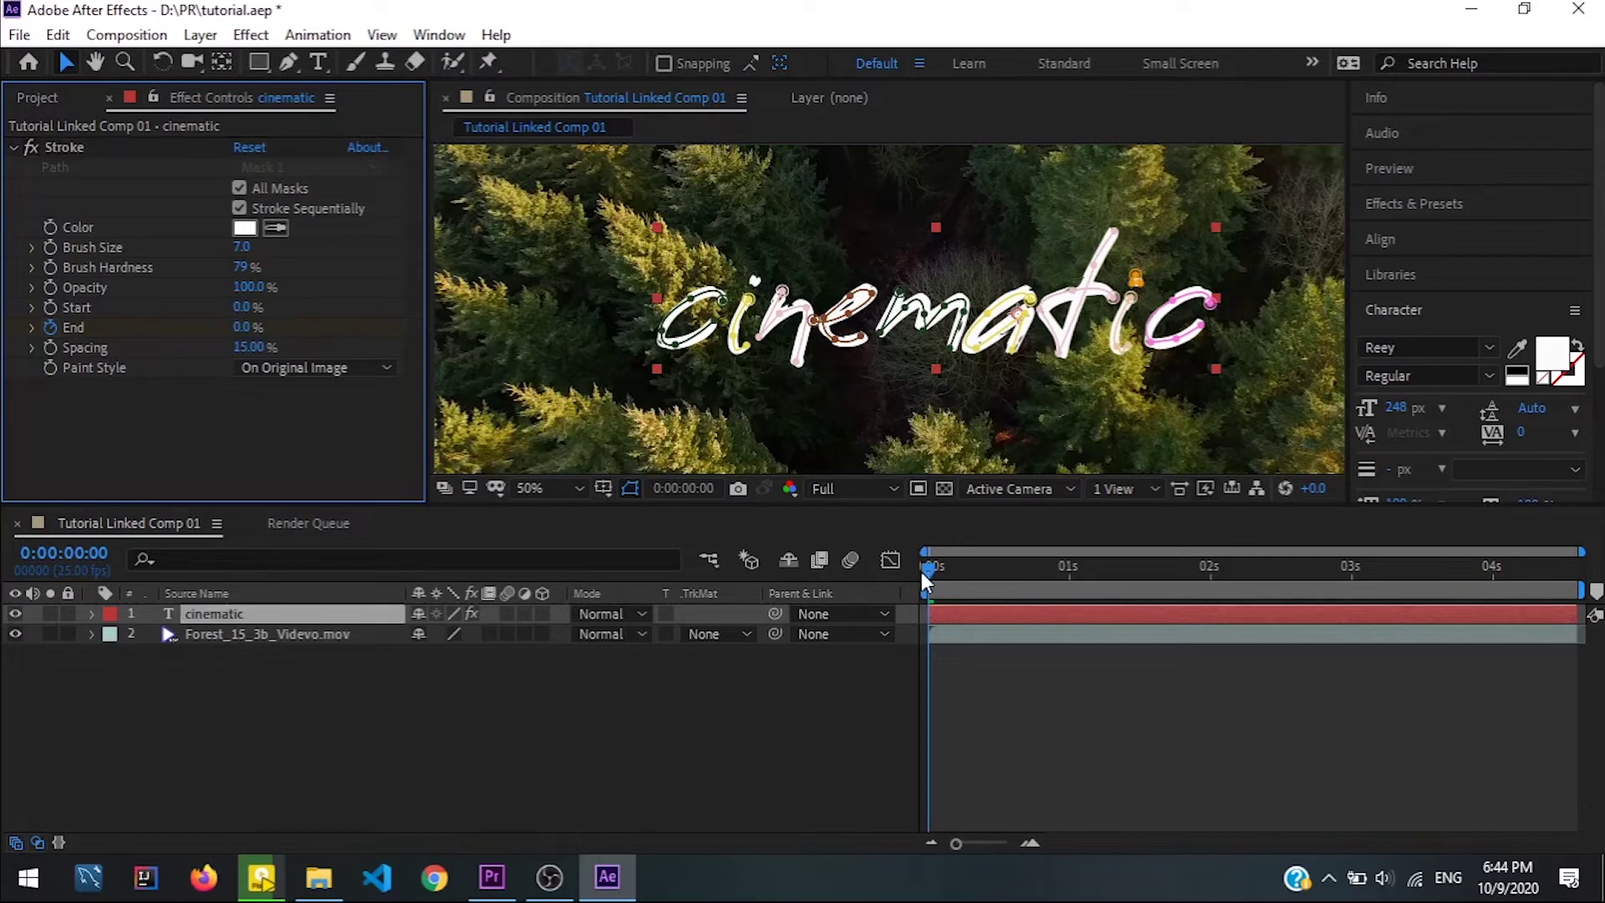
- Keyframe End at 100% at 0:00:02:23, then return the playhead to 0:00:00:00
{"action": "left_click_drag", "start_coordinate": [929, 564], "coordinate": [1261, 565]}
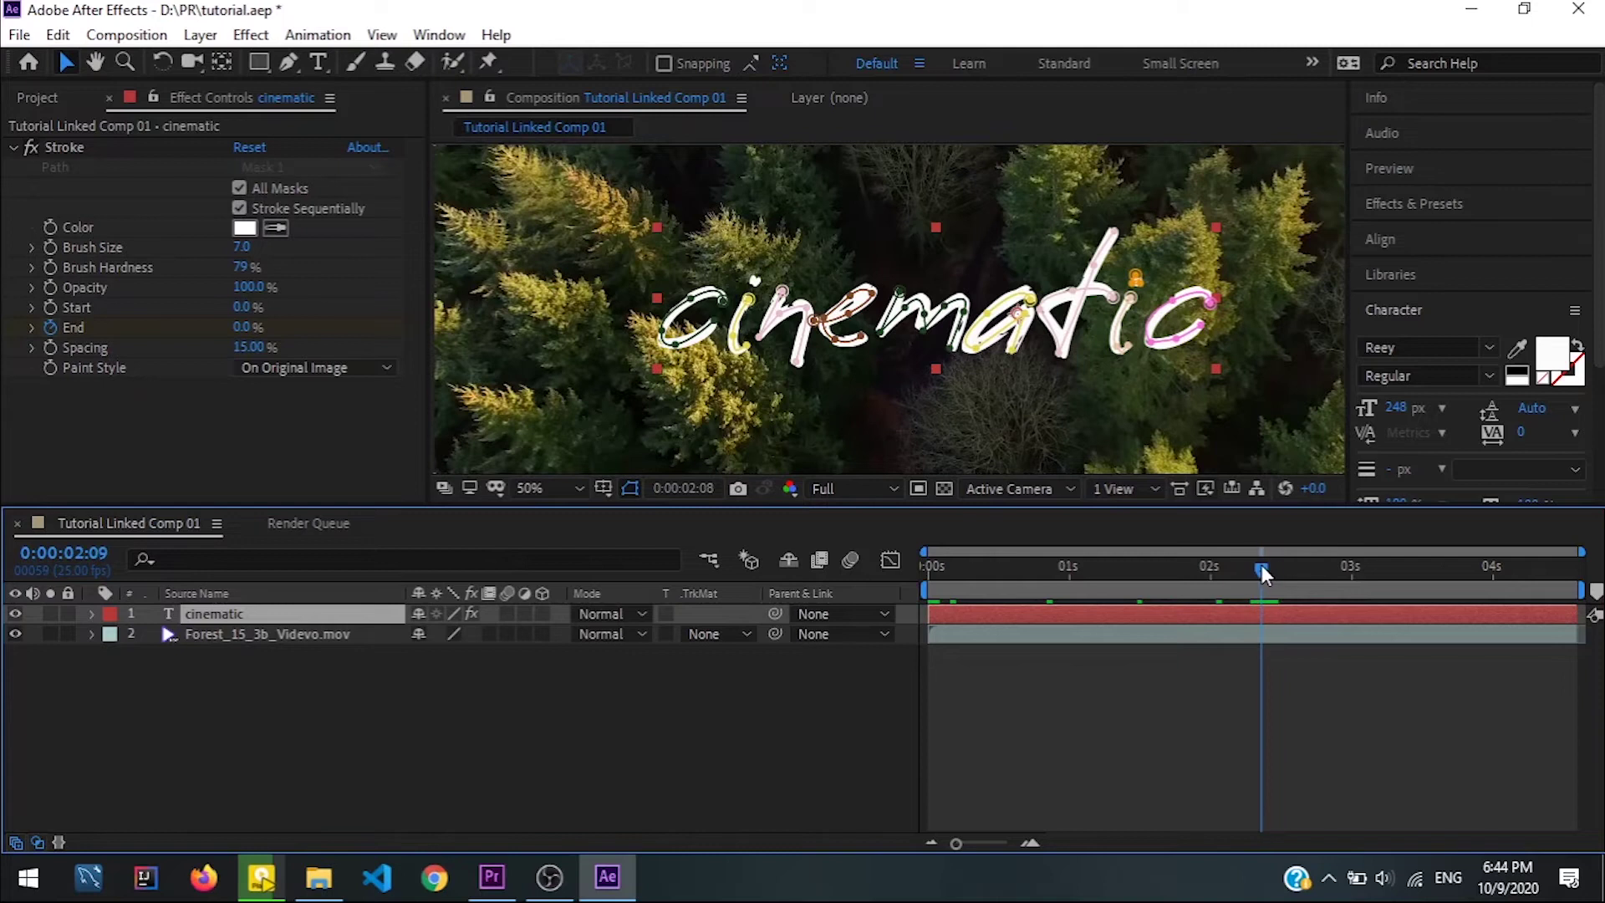
{"action": "key", "text": "space"}
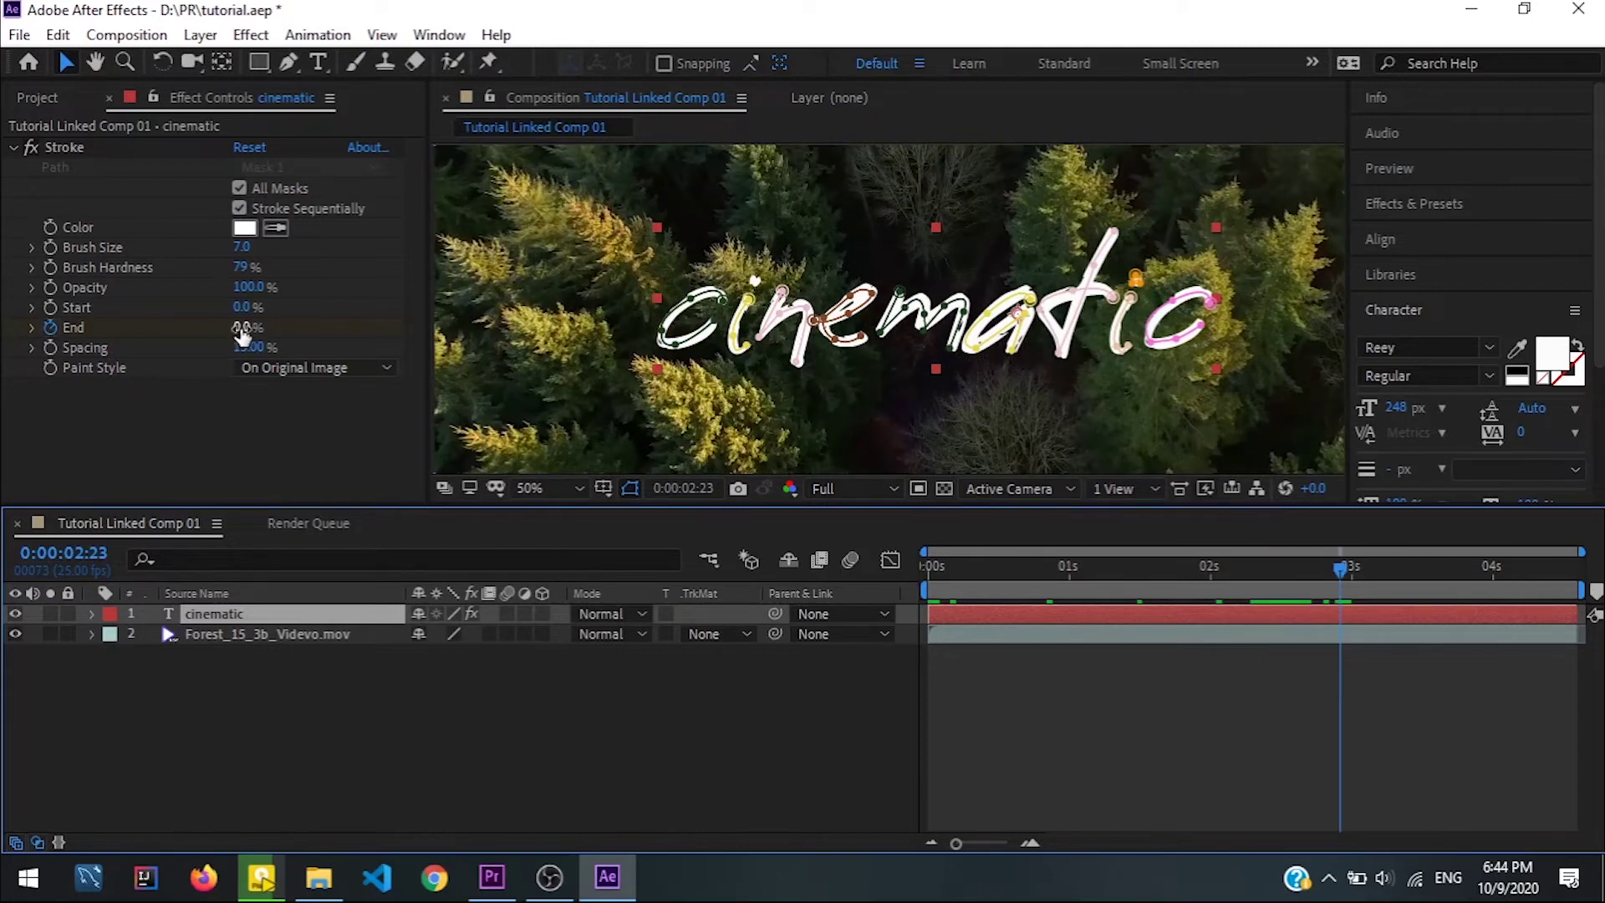
{"action": "left_click", "coordinate": [241, 329]}
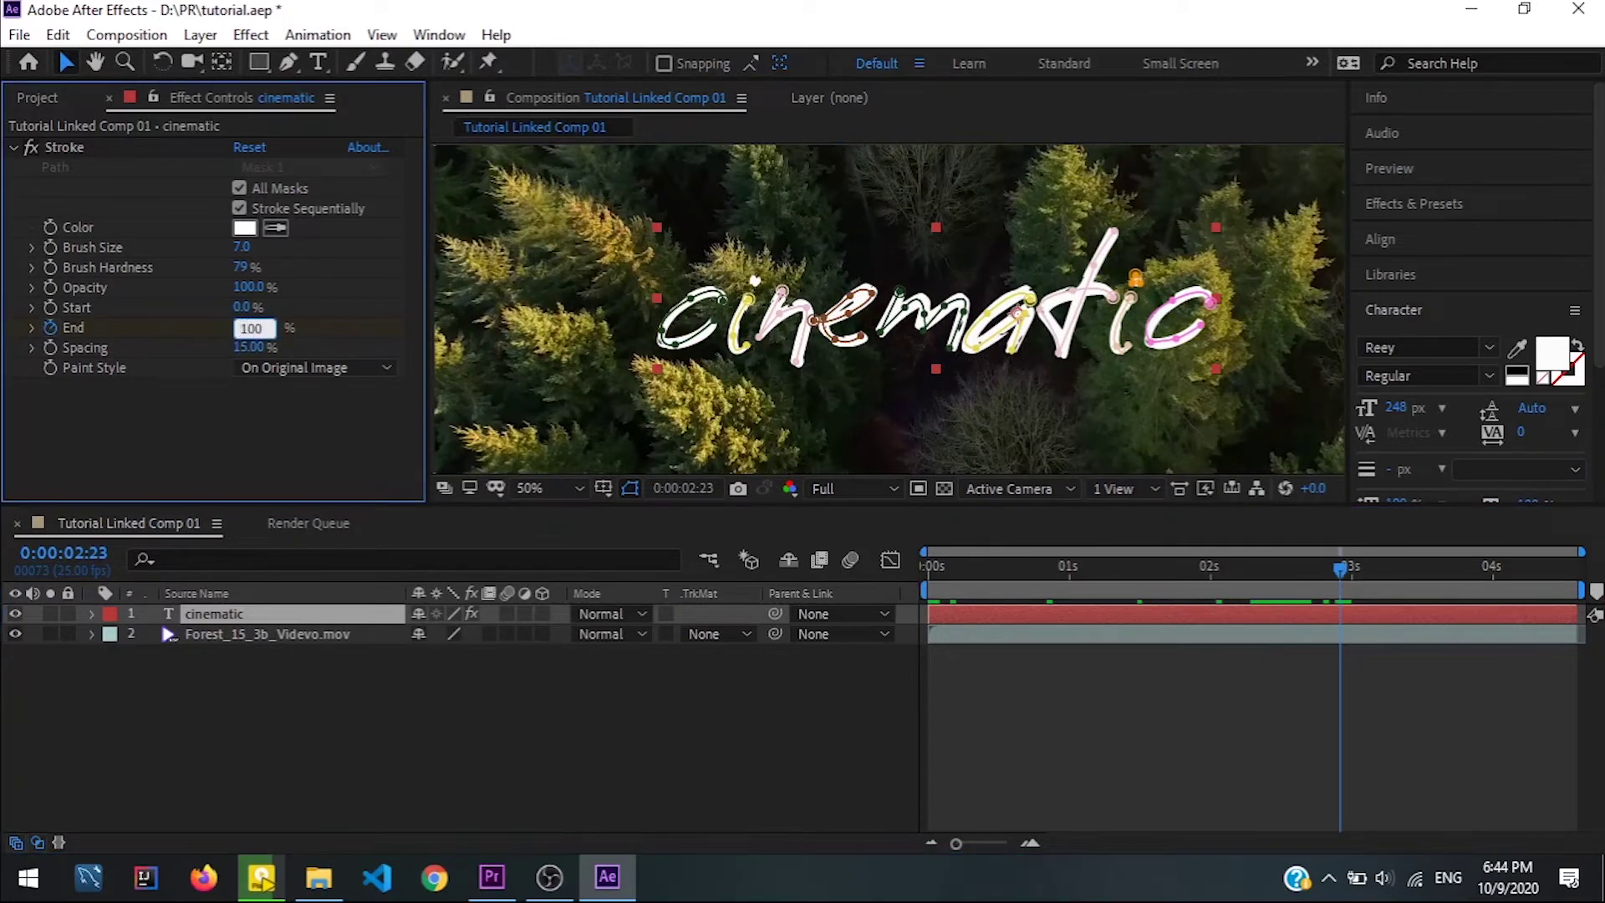
{"action": "type", "text": "100"}
{"action": "key", "text": "Return"}
{"action": "left_click", "coordinate": [1015, 640]}
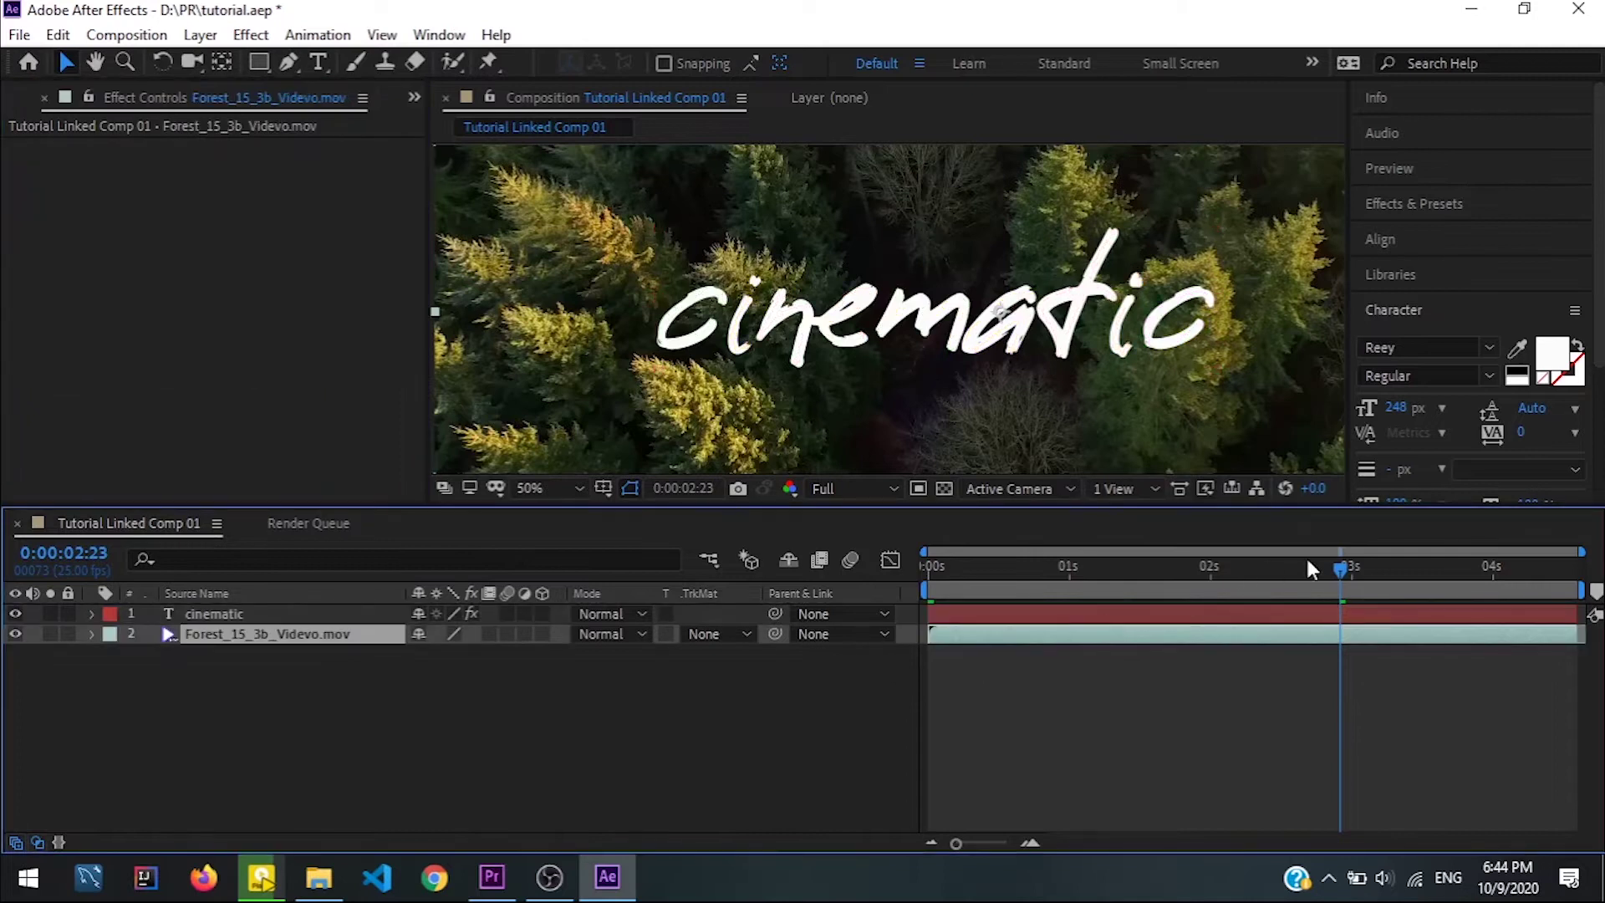
{"action": "left_click_drag", "start_coordinate": [1337, 568], "coordinate": [909, 580]}
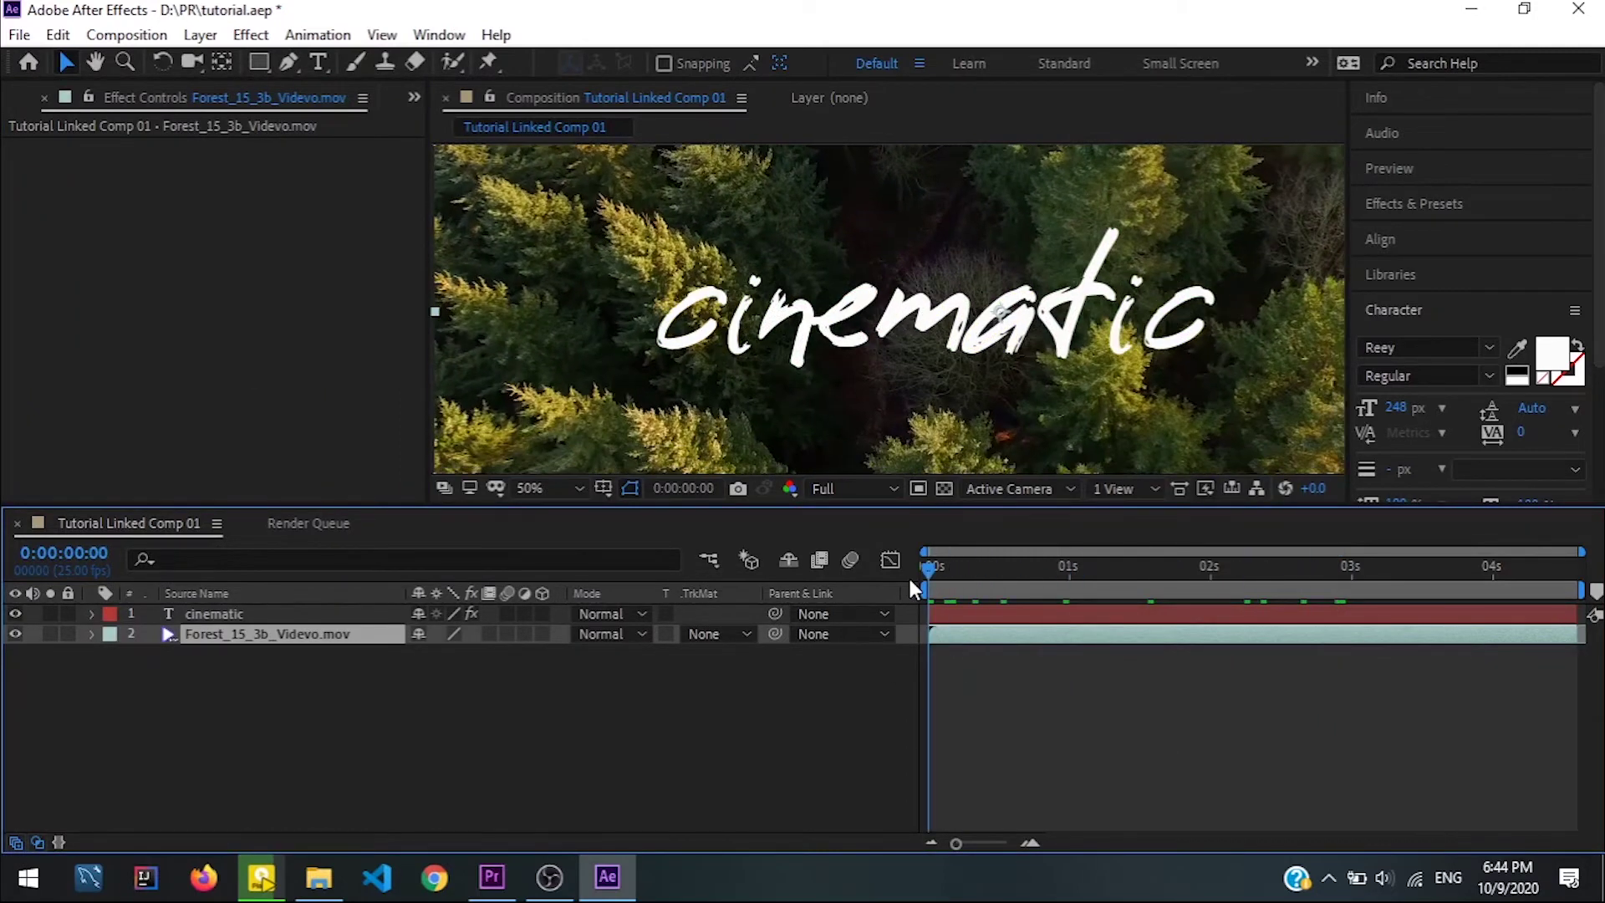
{"action": "left_click", "coordinate": [965, 617]}
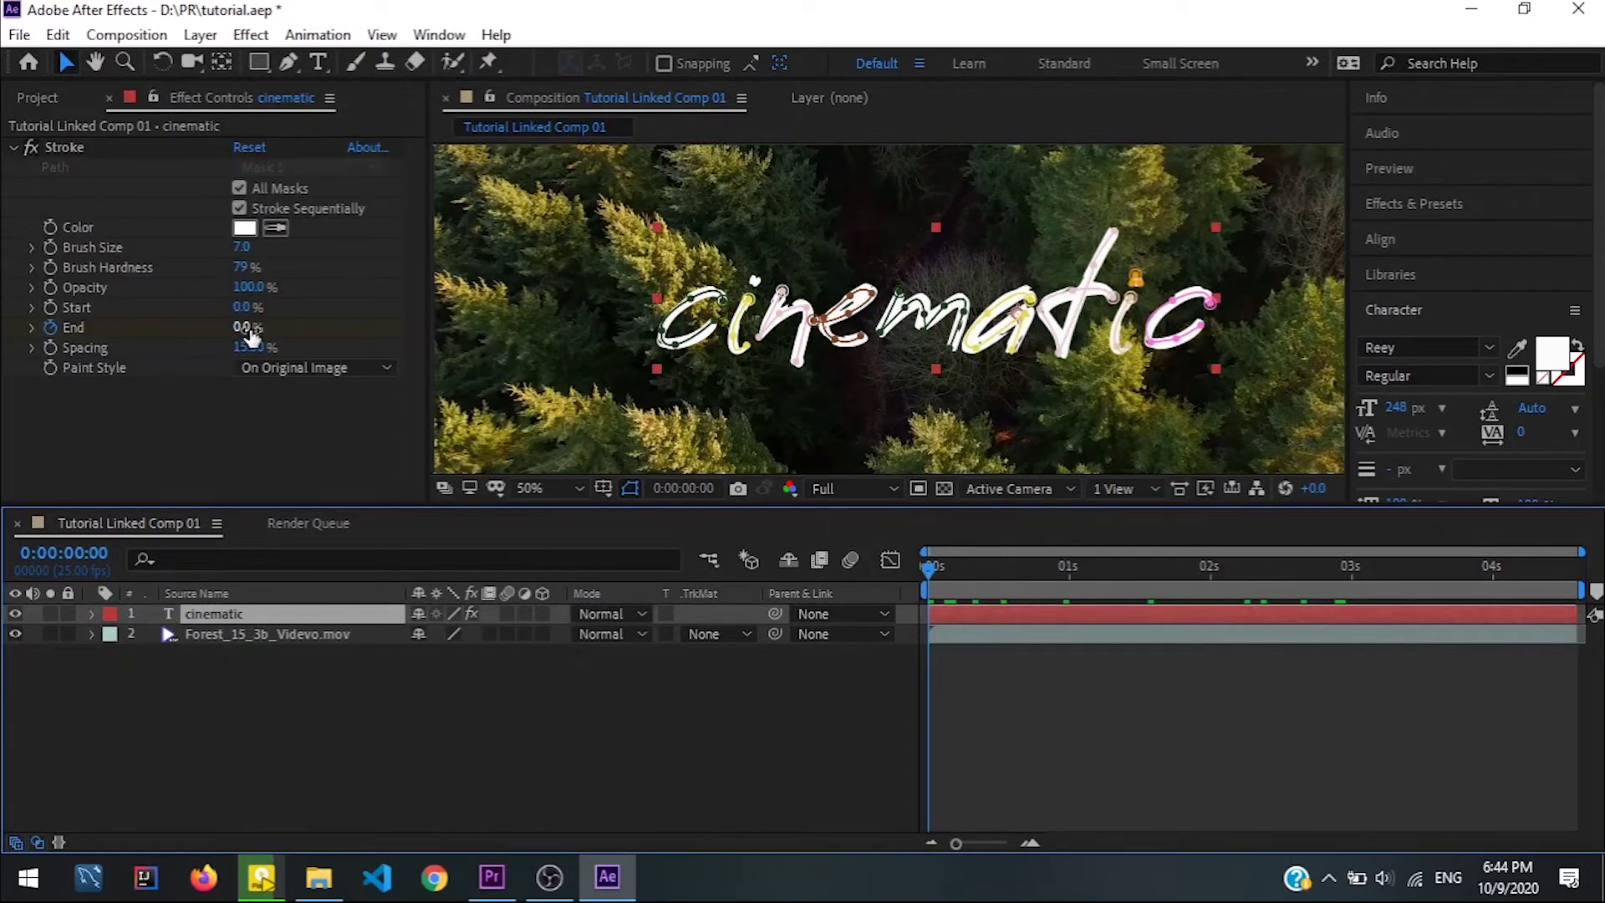
- Set Paint Style to Reveal Original Image and scrub forward to preview the c writing on
{"action": "left_click", "coordinate": [343, 366]}
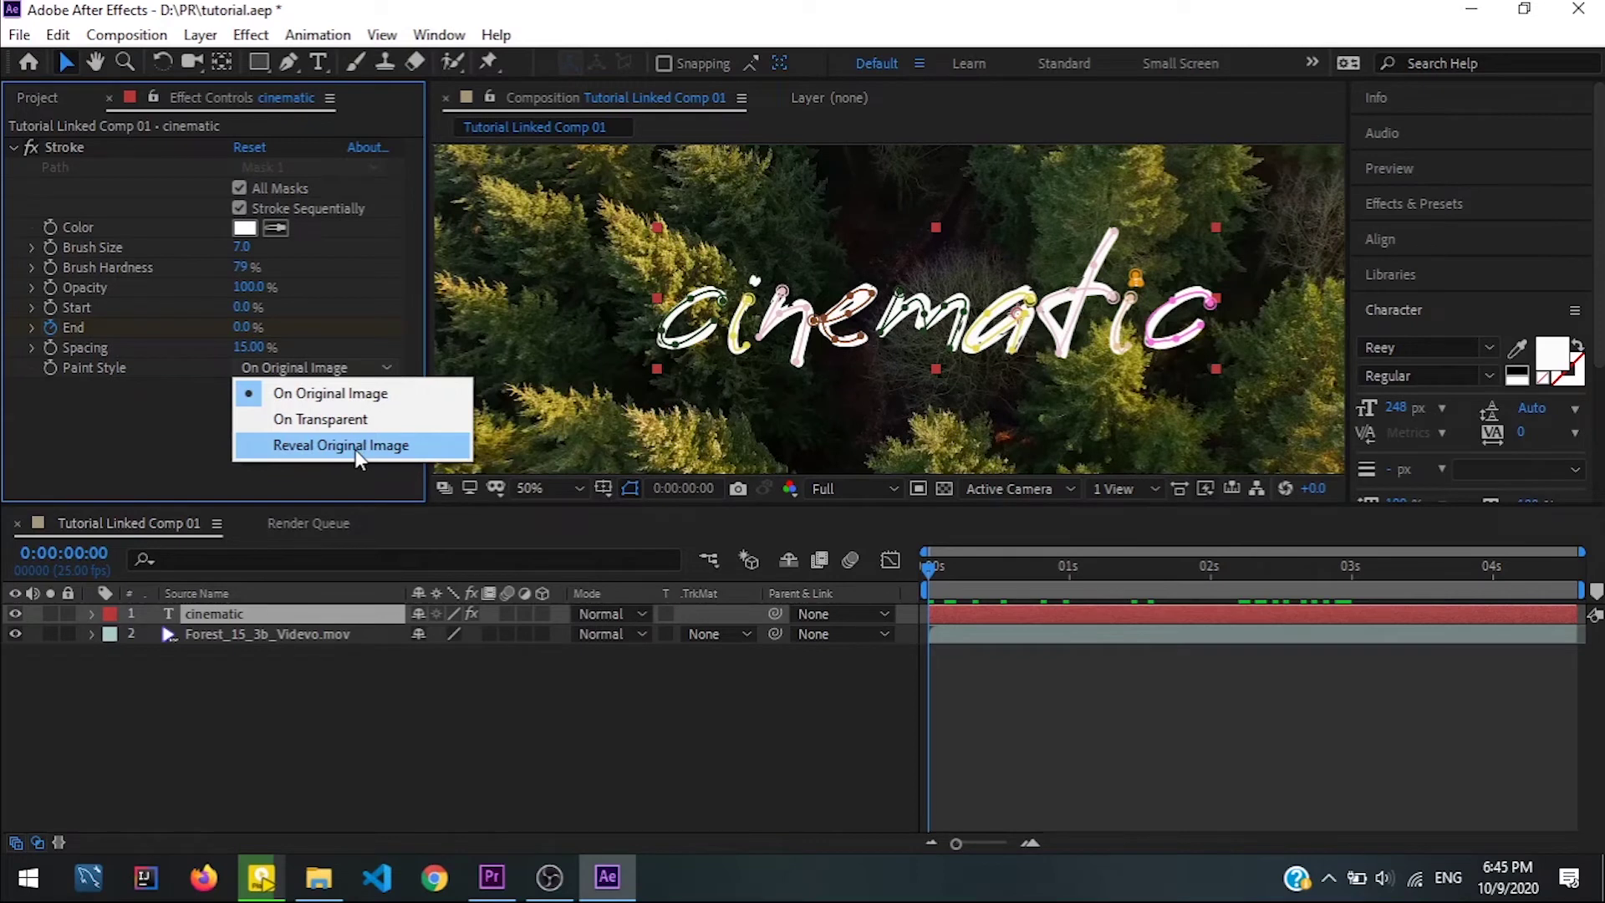
{"action": "left_click", "coordinate": [357, 447]}
{"action": "left_click", "coordinate": [935, 574]}
{"action": "left_click", "coordinate": [959, 633]}
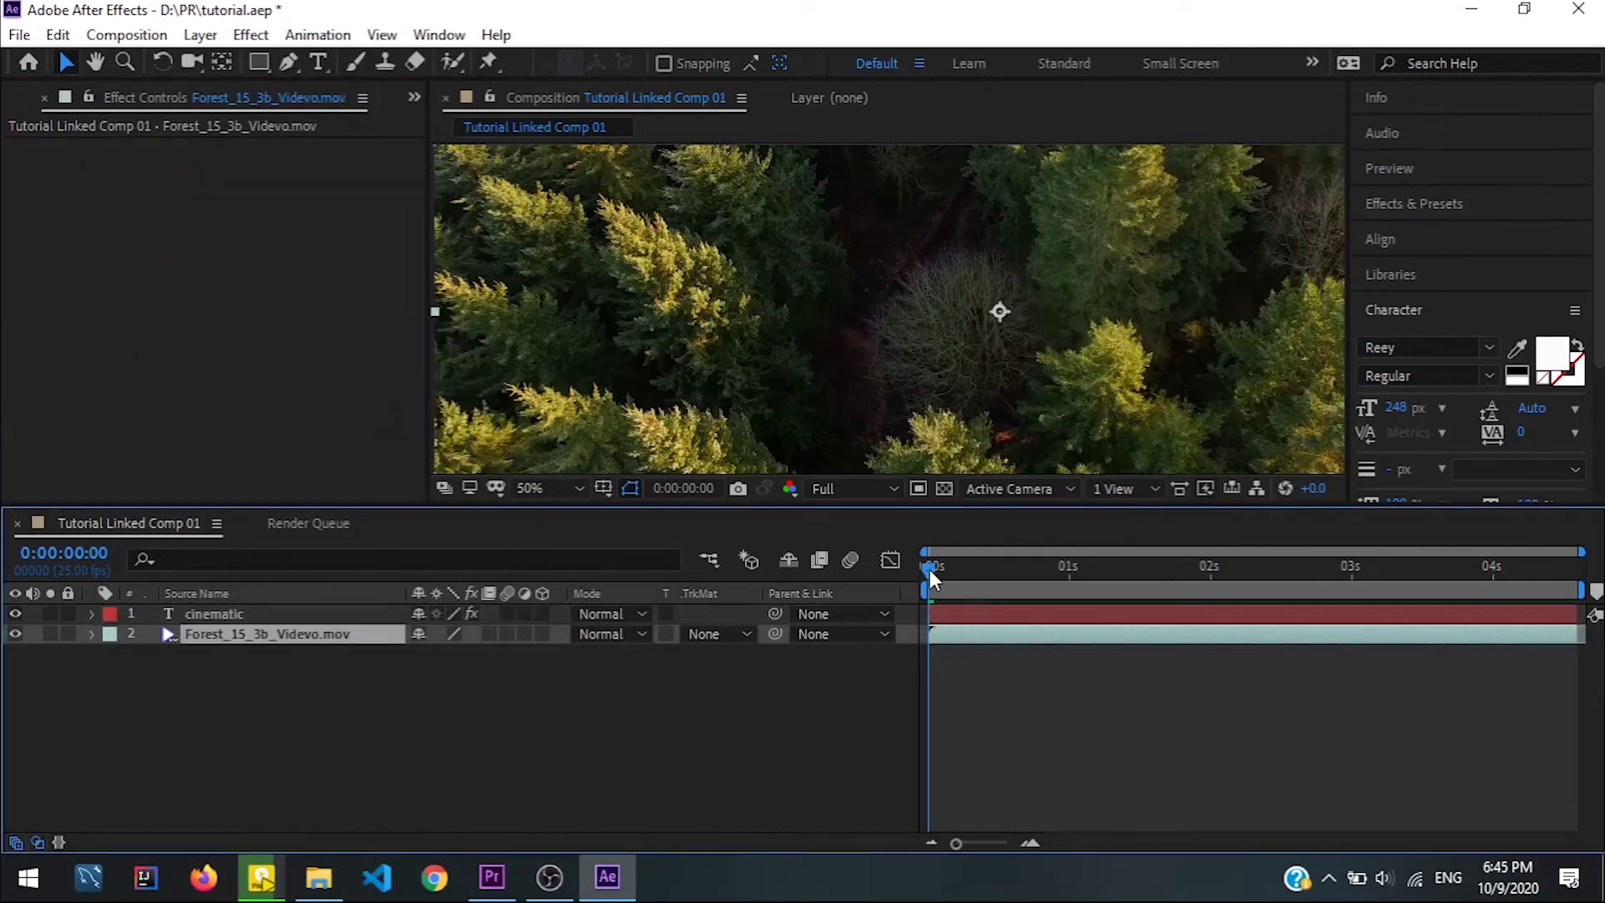
{"action": "mouse_move", "coordinate": [930, 569]}
{"action": "left_mouse_down"}
{"action": "mouse_move", "coordinate": [1397, 569]}
{"action": "mouse_move", "coordinate": [910, 571]}
{"action": "mouse_move", "coordinate": [1204, 572]}
{"action": "left_mouse_up"}
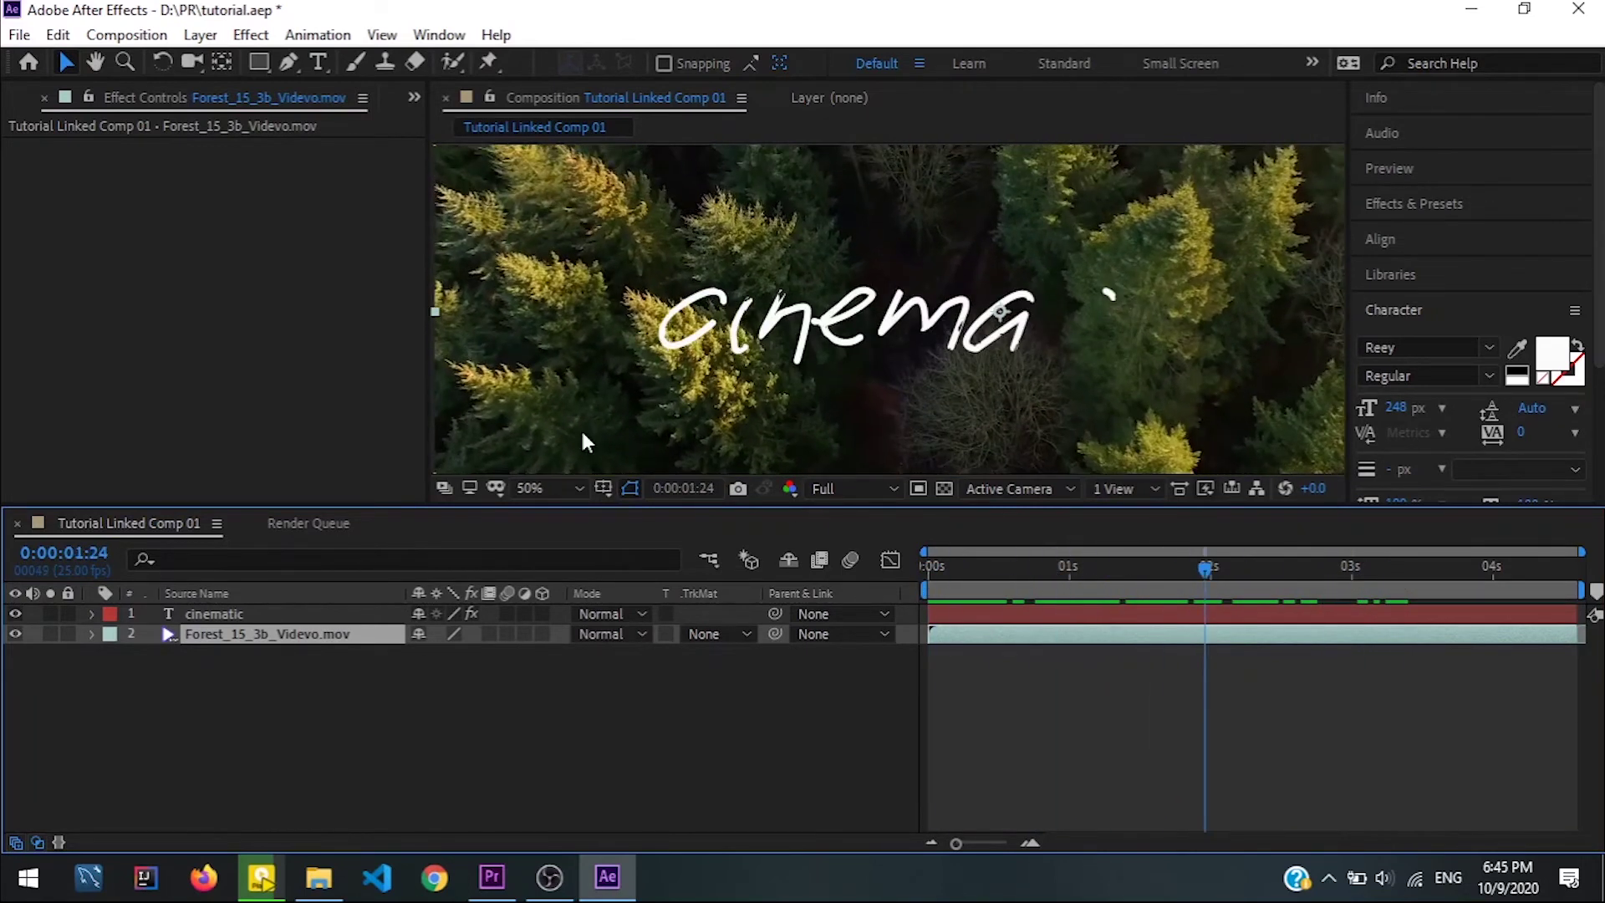
- Raise the Stroke brush size to 17.4 and scrub from the start to preview the write-on
{"action": "left_click", "coordinate": [1011, 611]}
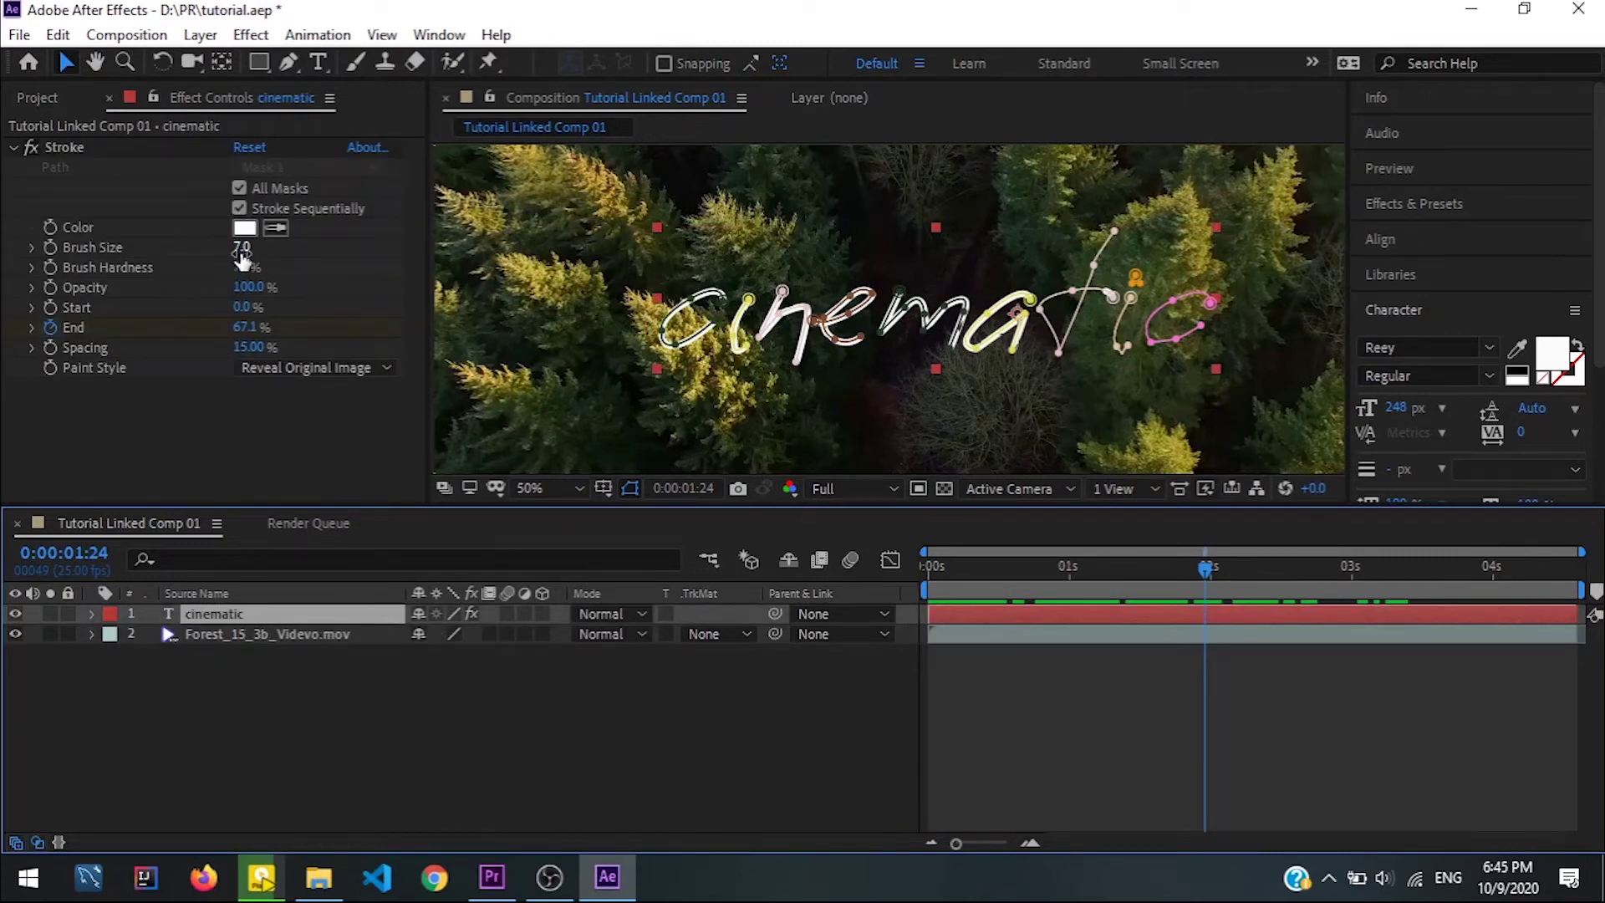
{"action": "left_click_drag", "start_coordinate": [241, 247], "coordinate": [362, 254]}
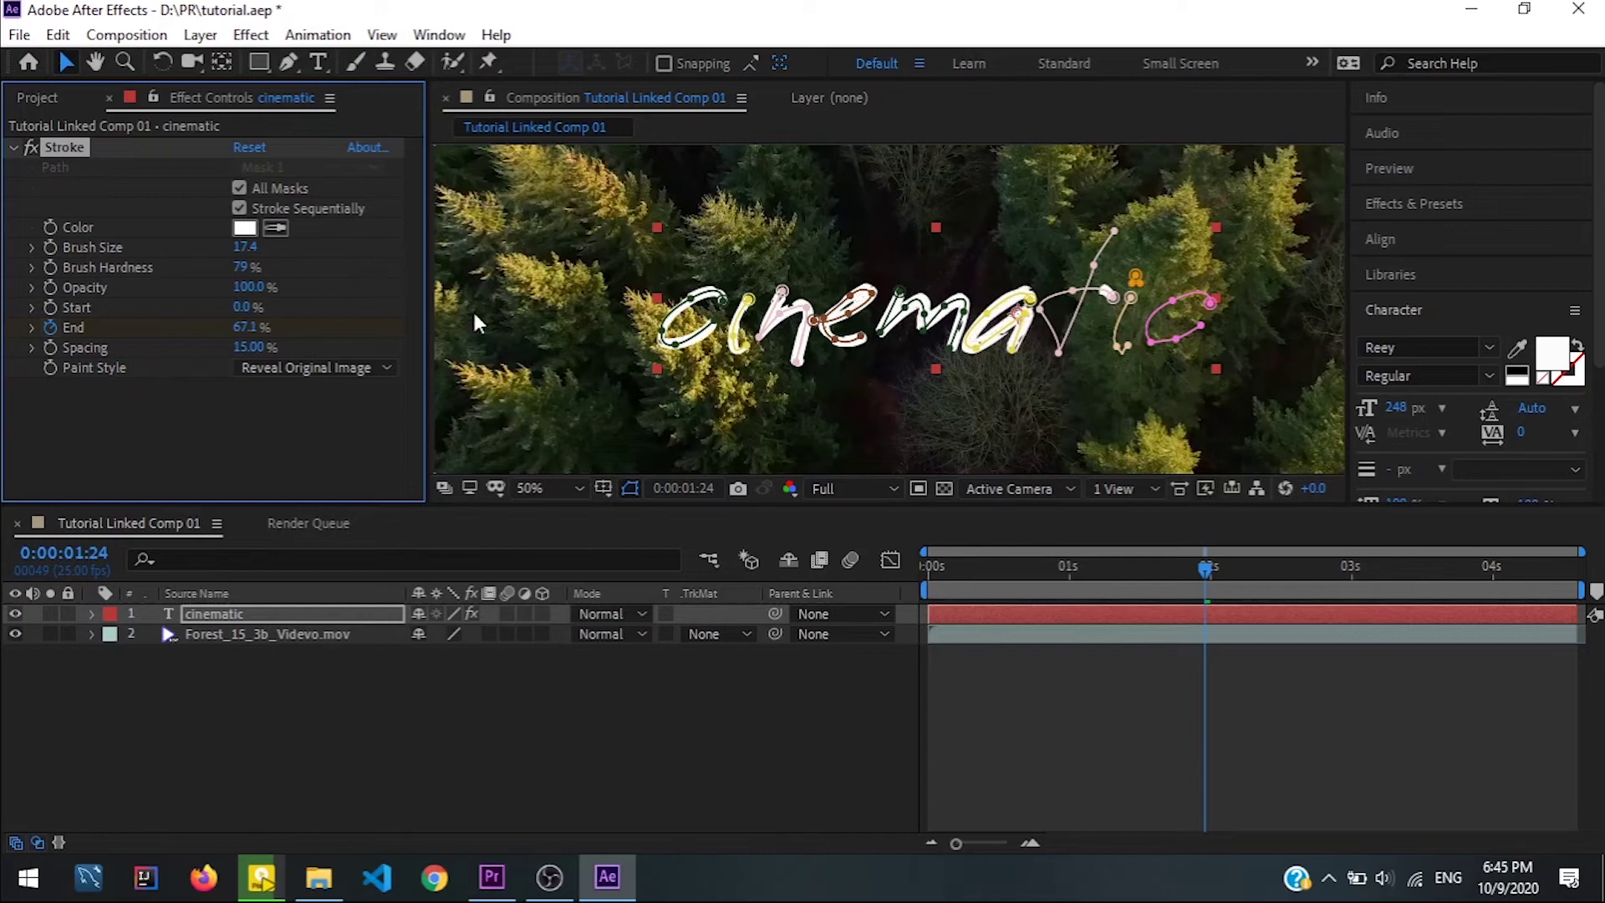
{"action": "left_click_drag", "start_coordinate": [1202, 569], "coordinate": [850, 562]}
{"action": "left_click", "coordinate": [1049, 675]}
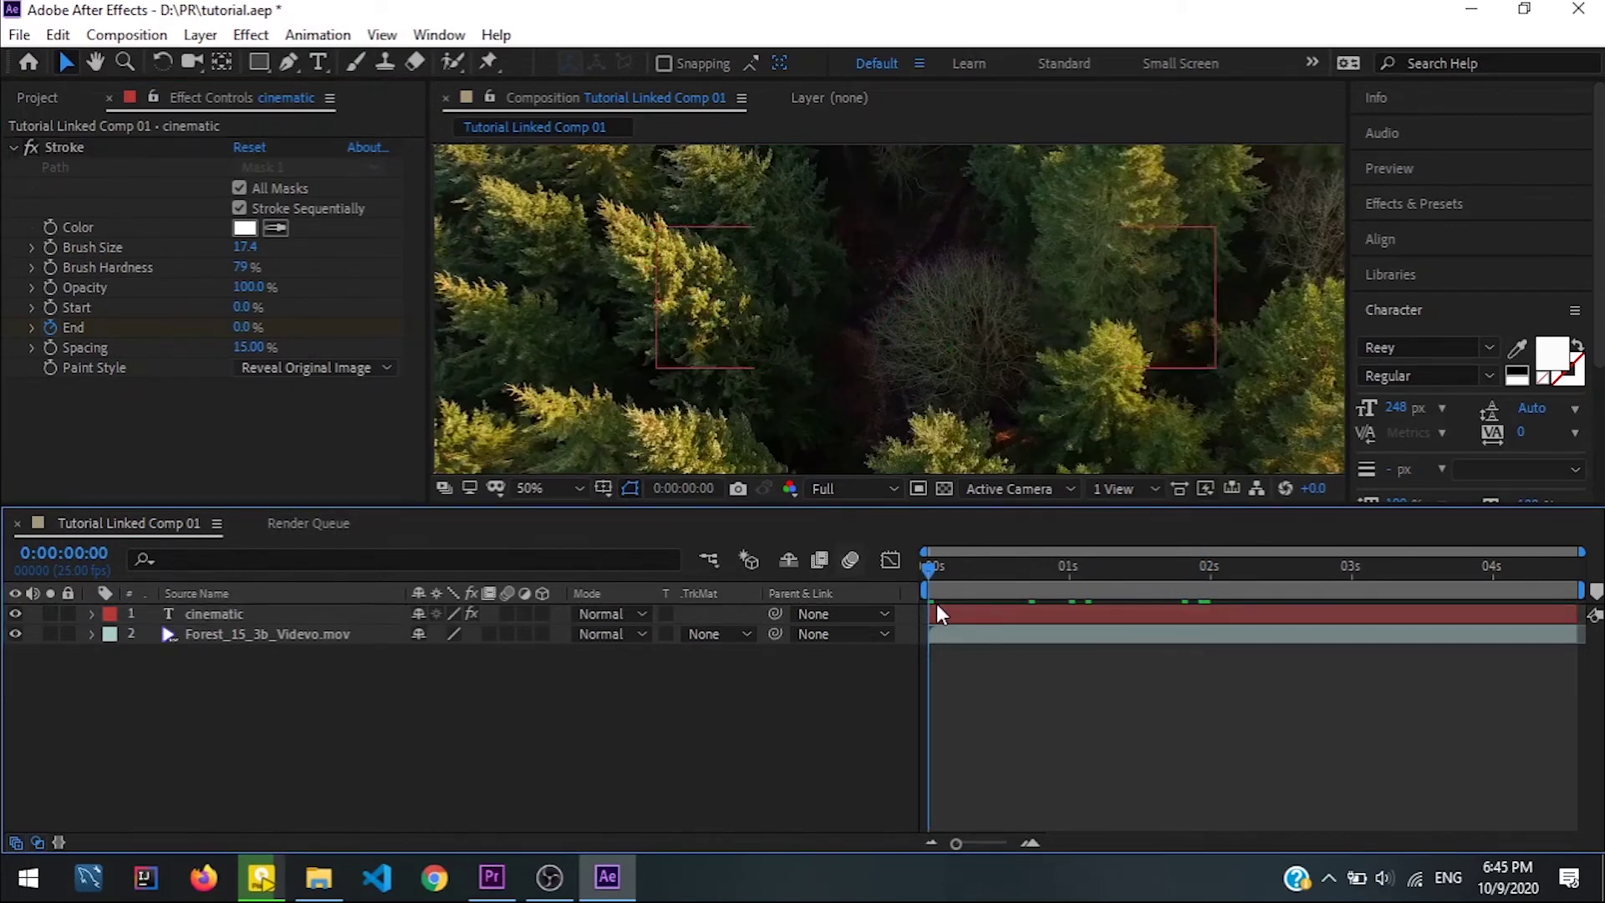
{"action": "left_click_drag", "start_coordinate": [930, 565], "coordinate": [1335, 566]}
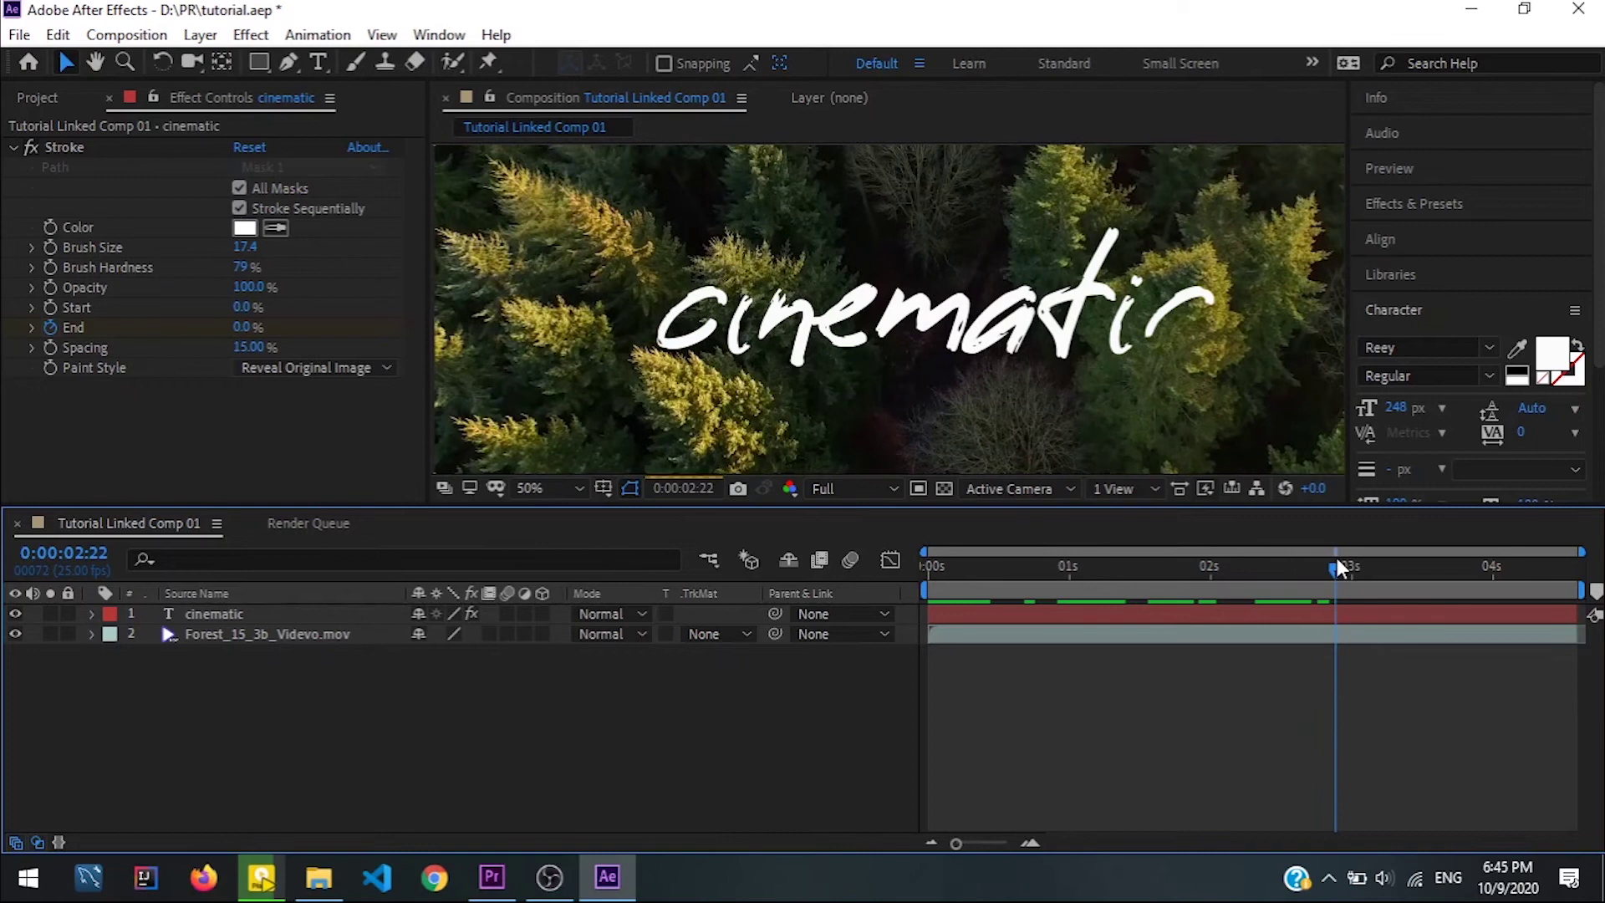
- Render the sequence previews in Premiere Pro, then save the After Effects project with Ctrl+S
{"action": "left_click", "coordinate": [500, 888]}
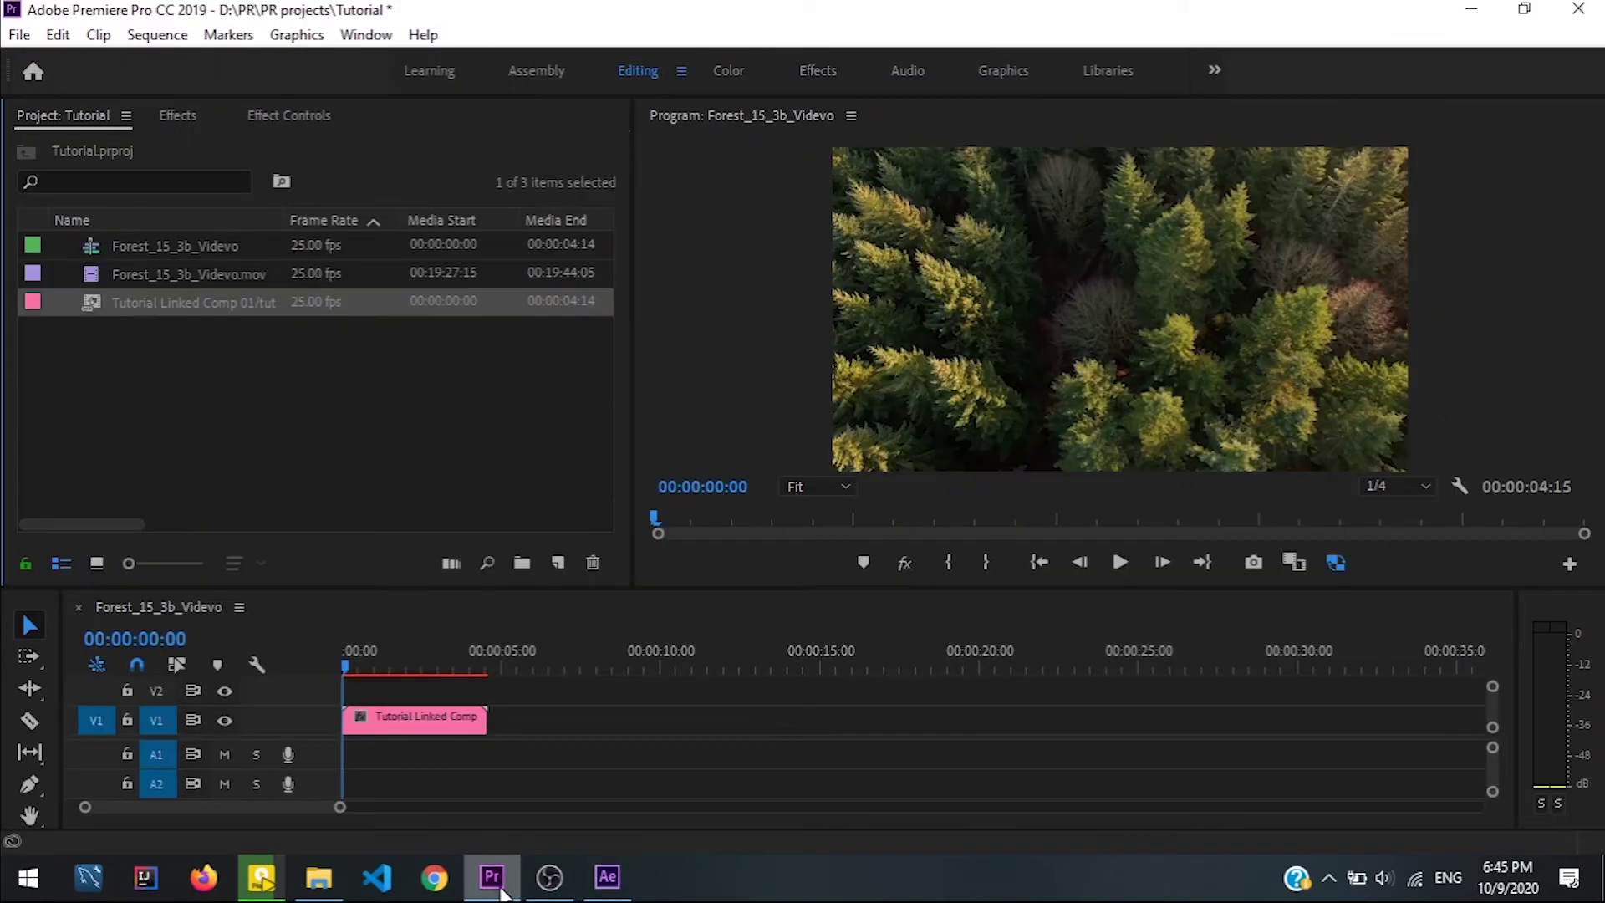
{"action": "key", "text": "Return"}
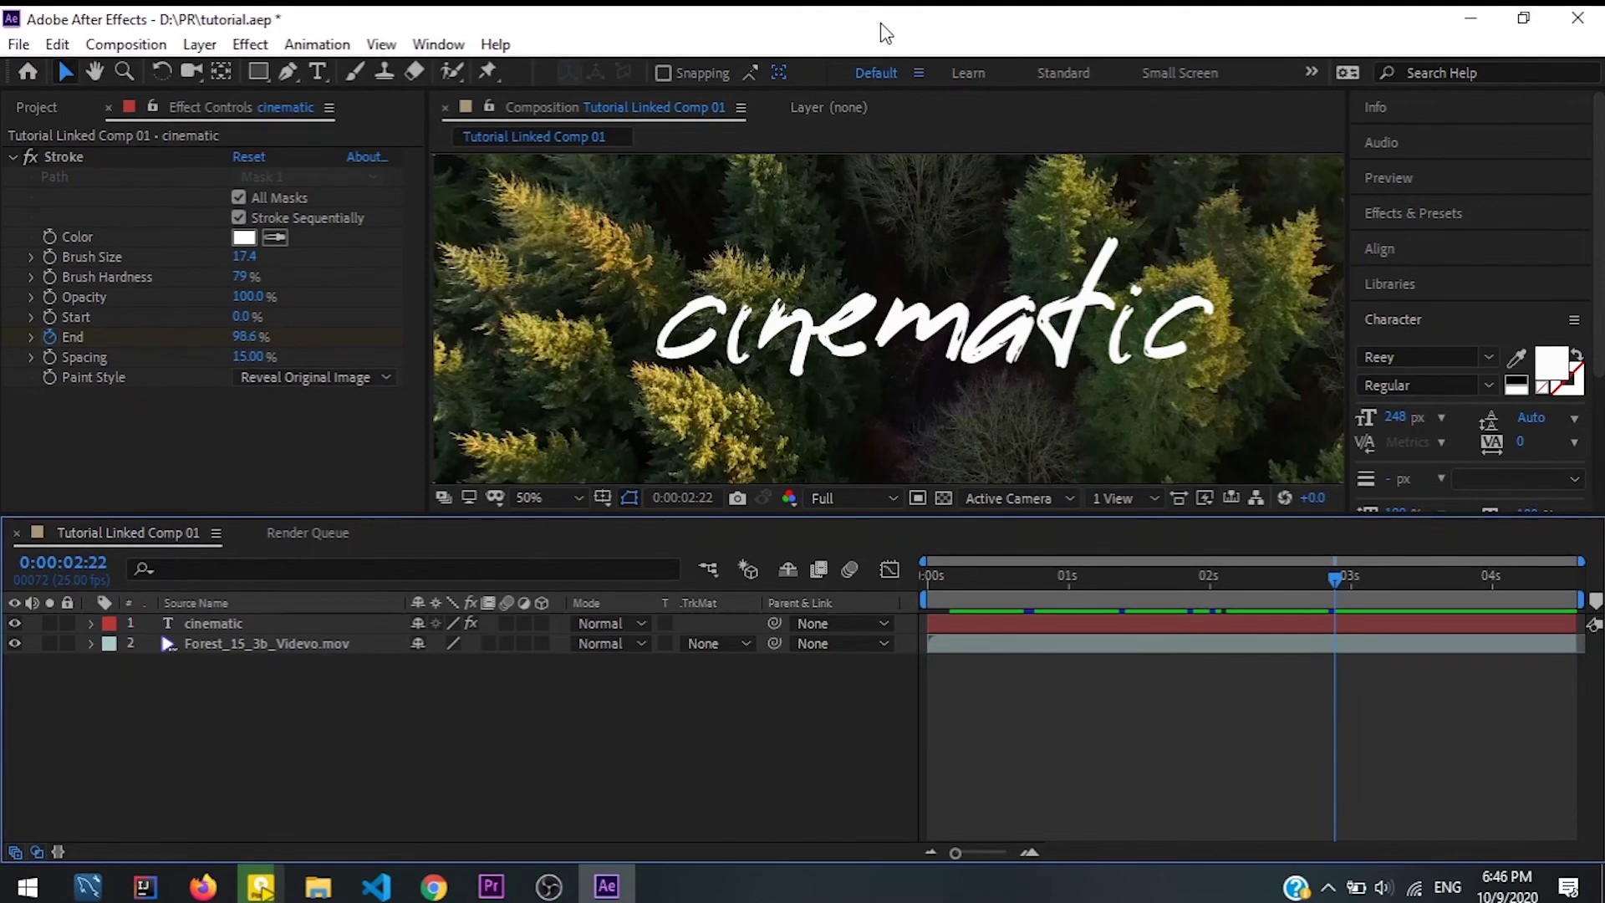
{"action": "key", "text": "ctrl+s"}
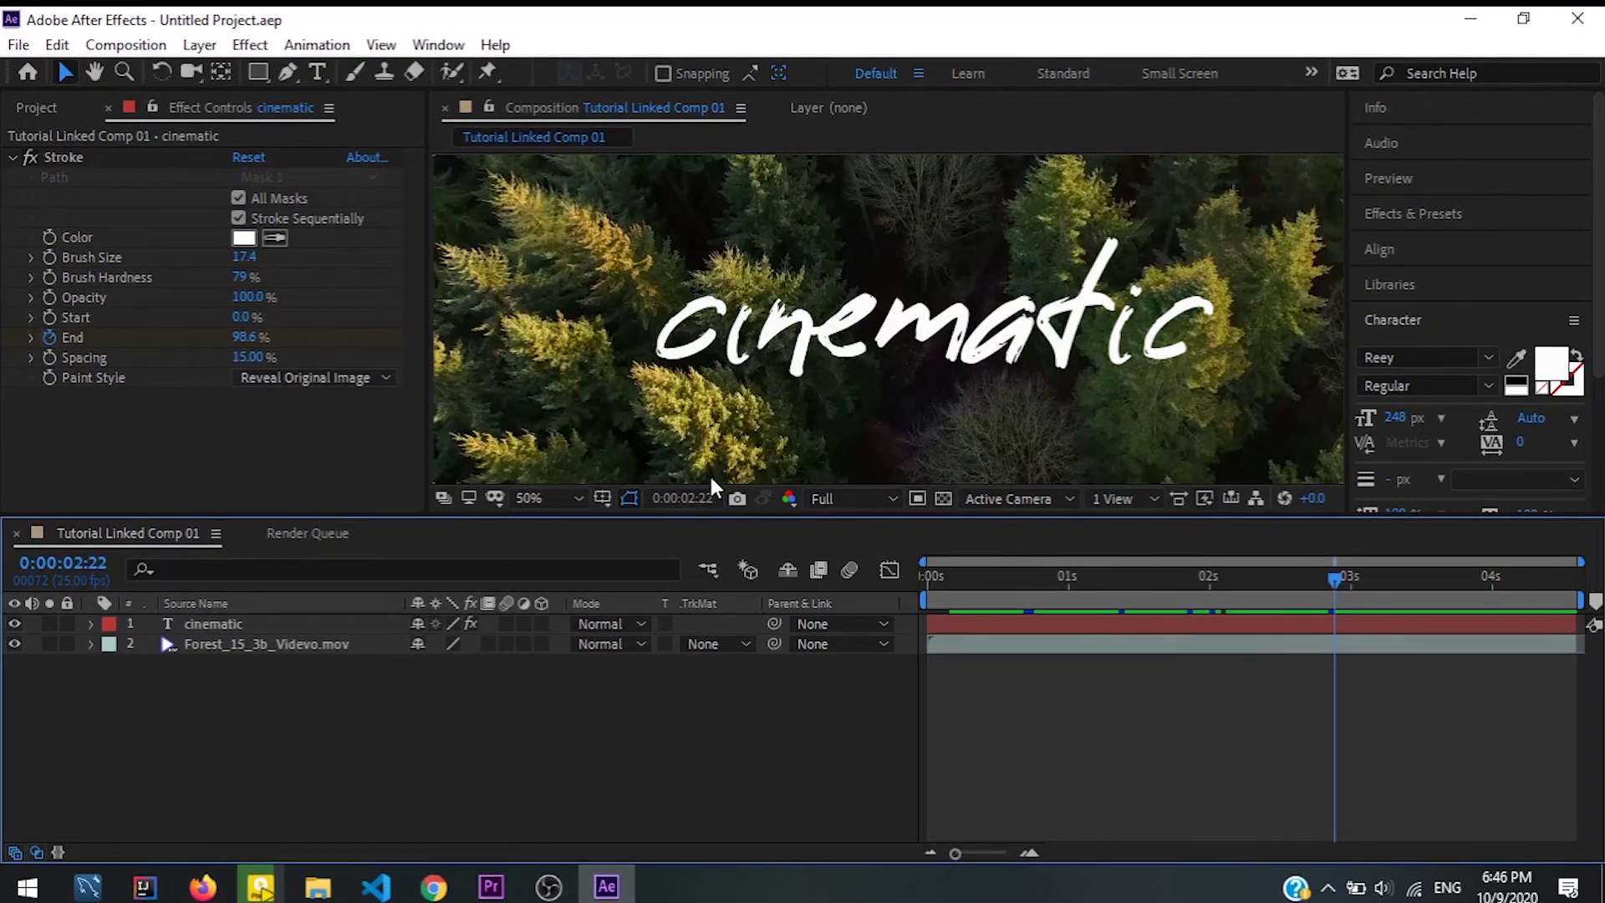
- Quit After Effects to return to Premiere Pro showing the written 'cinematic' title over the forest
{"action": "key", "text": "alt+F4"}
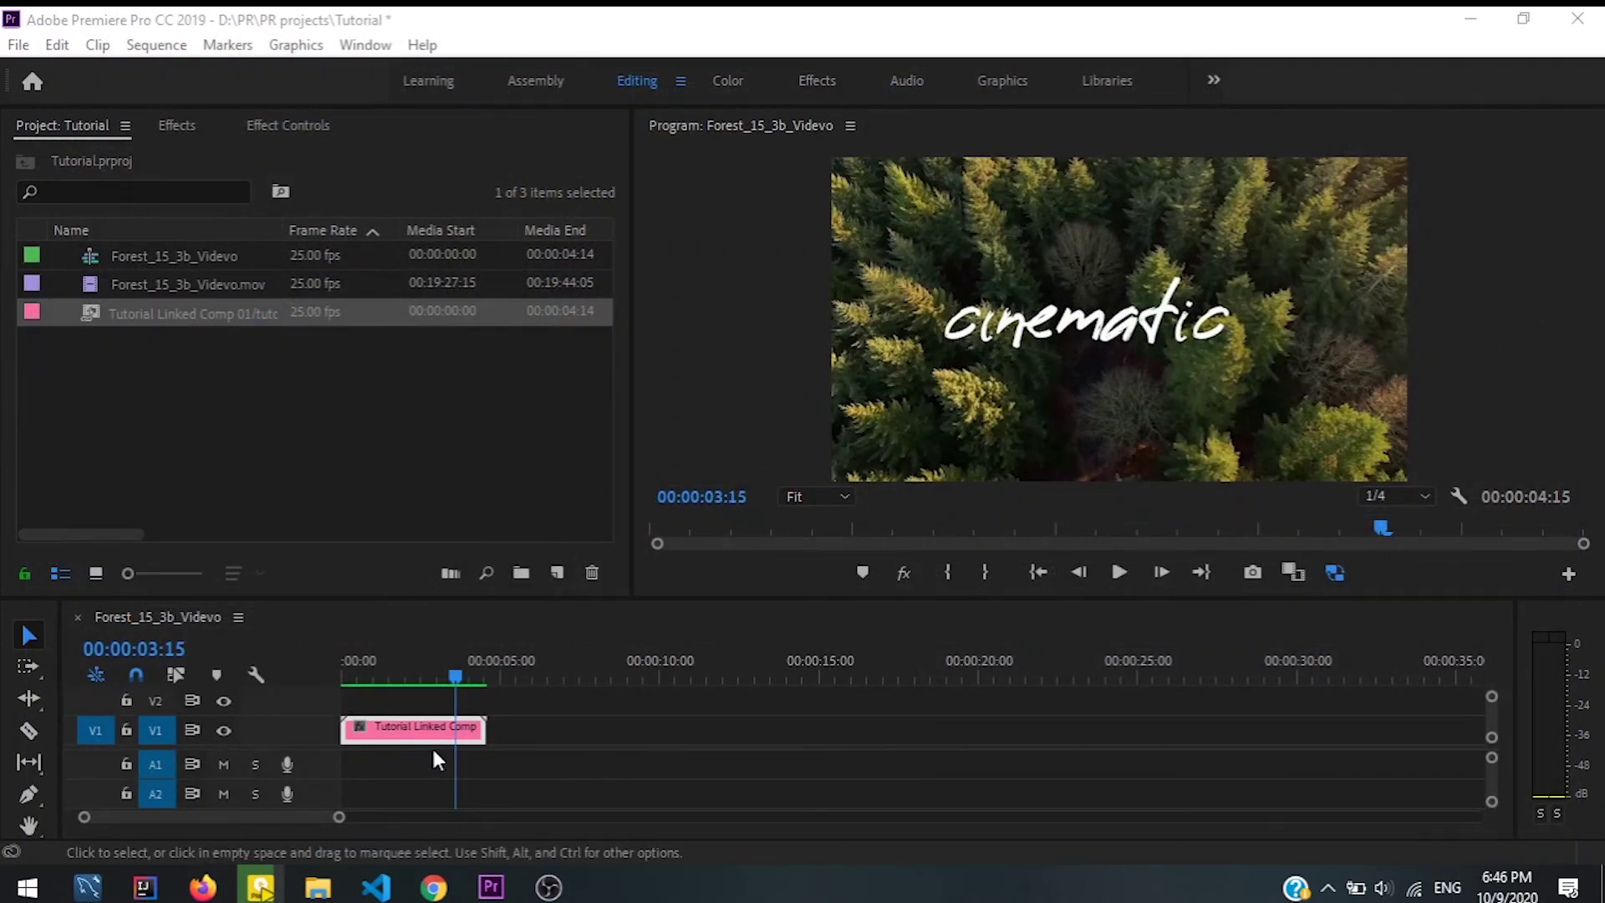